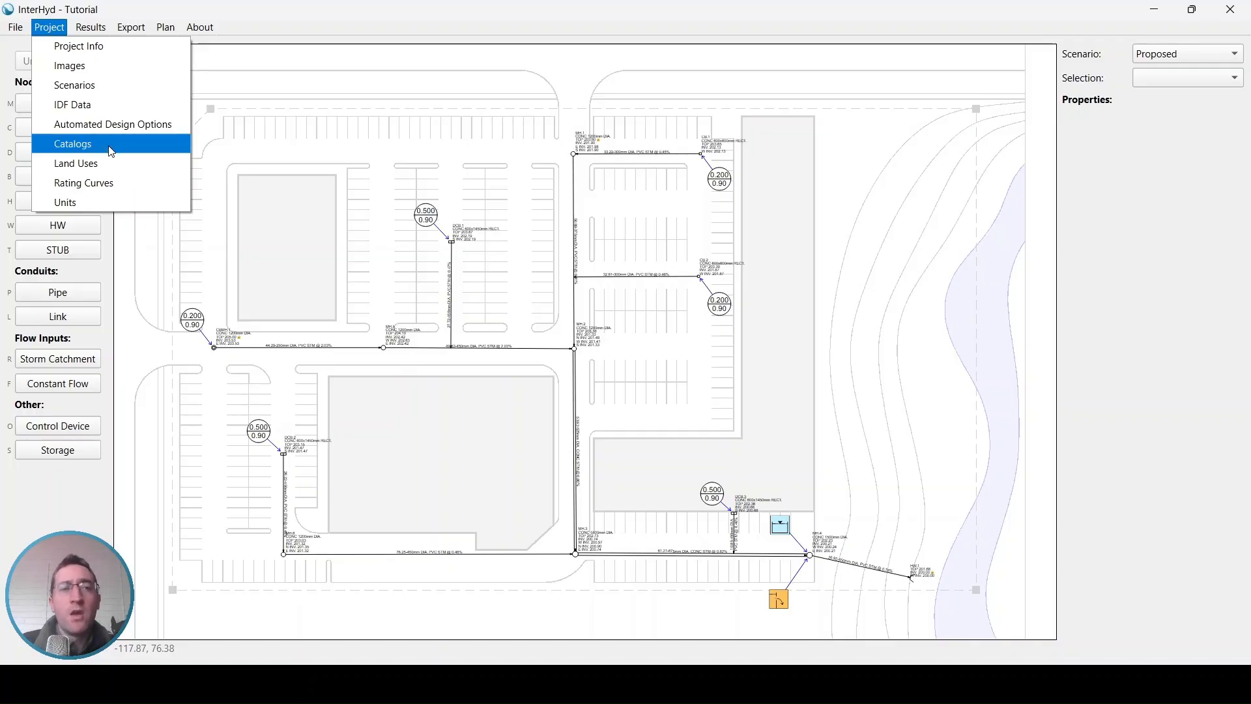
left_click(111, 151)
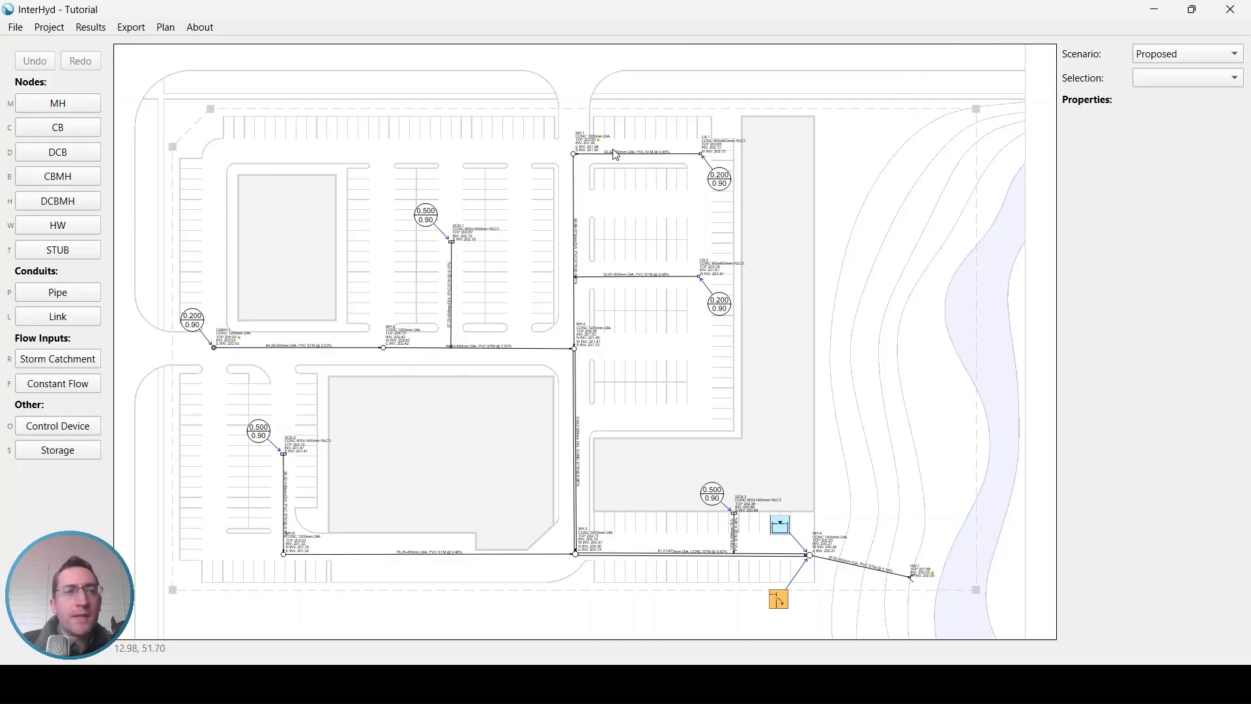
Step: Delete the 2-year, 10-year, 25-year and 50-year events from the project's IDF data
left_click(54, 30)
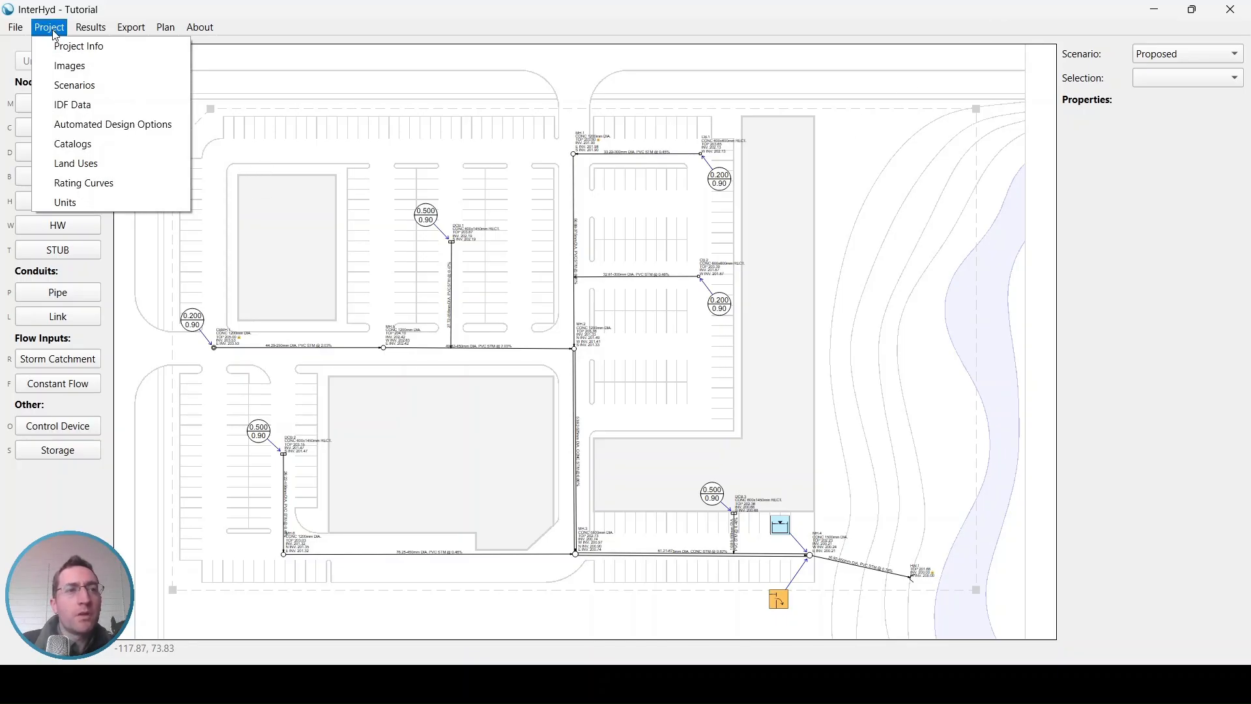
left_click(79, 108)
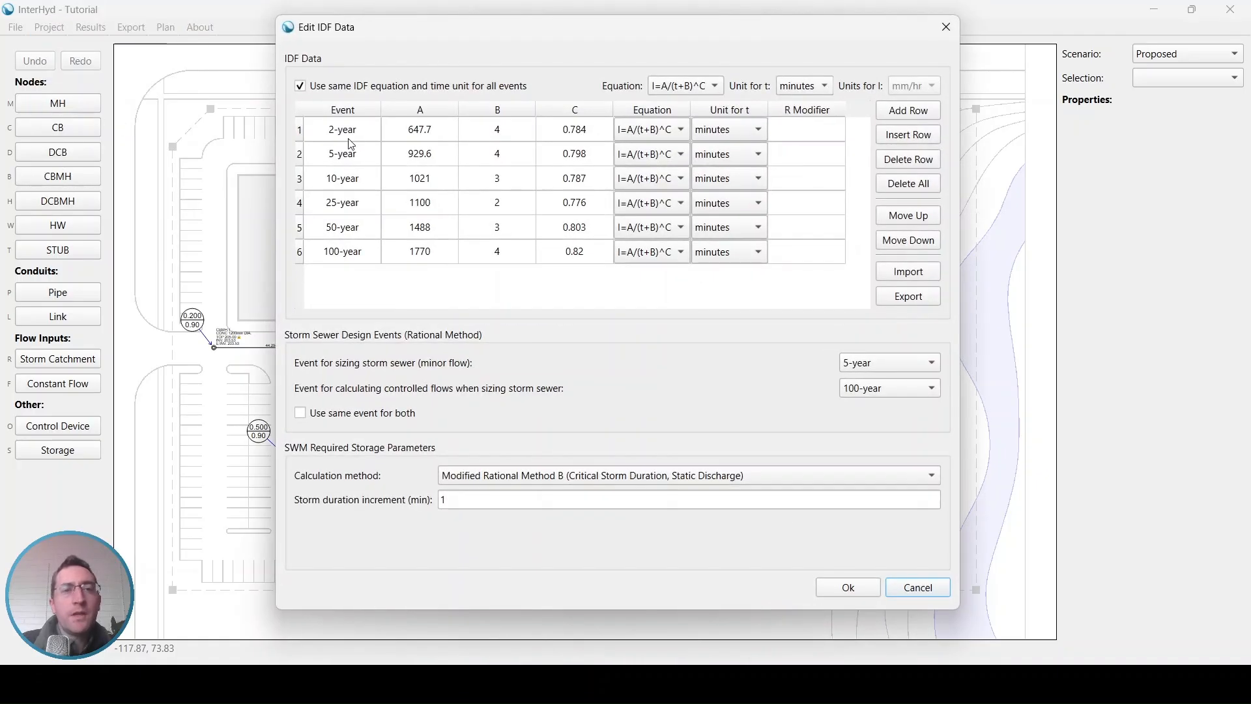
left_click(363, 159)
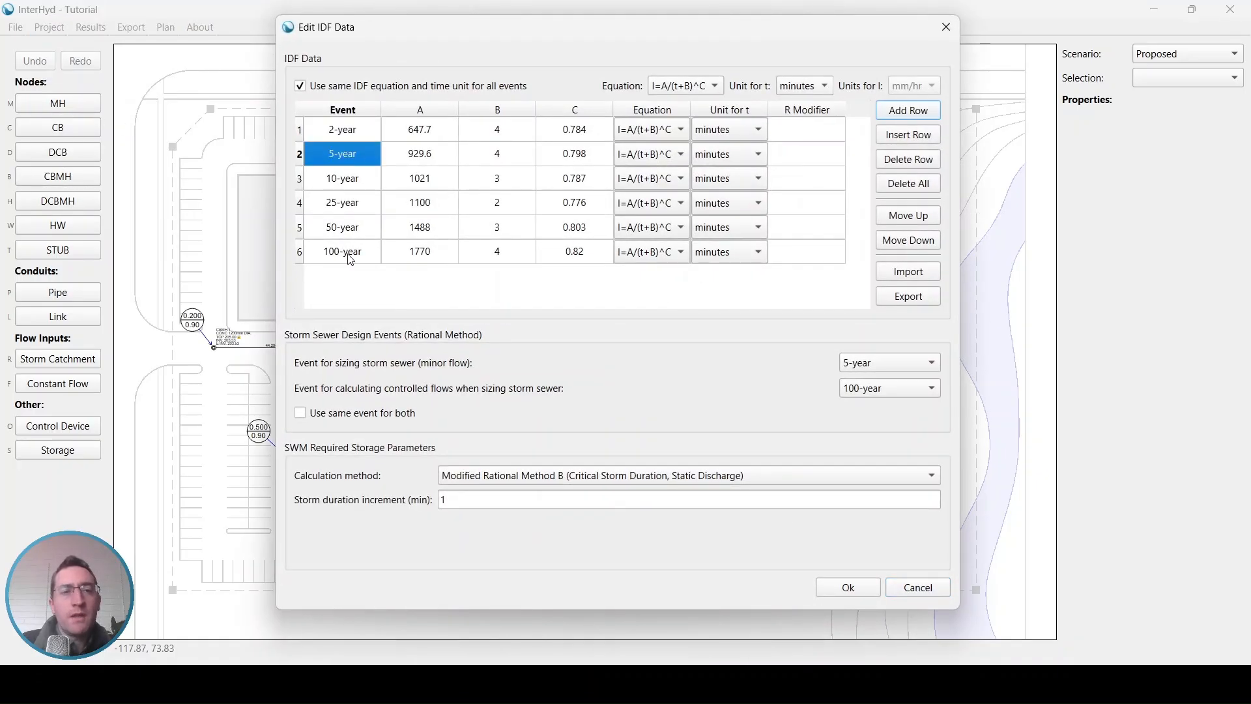
left_click(351, 255)
left_click(349, 129)
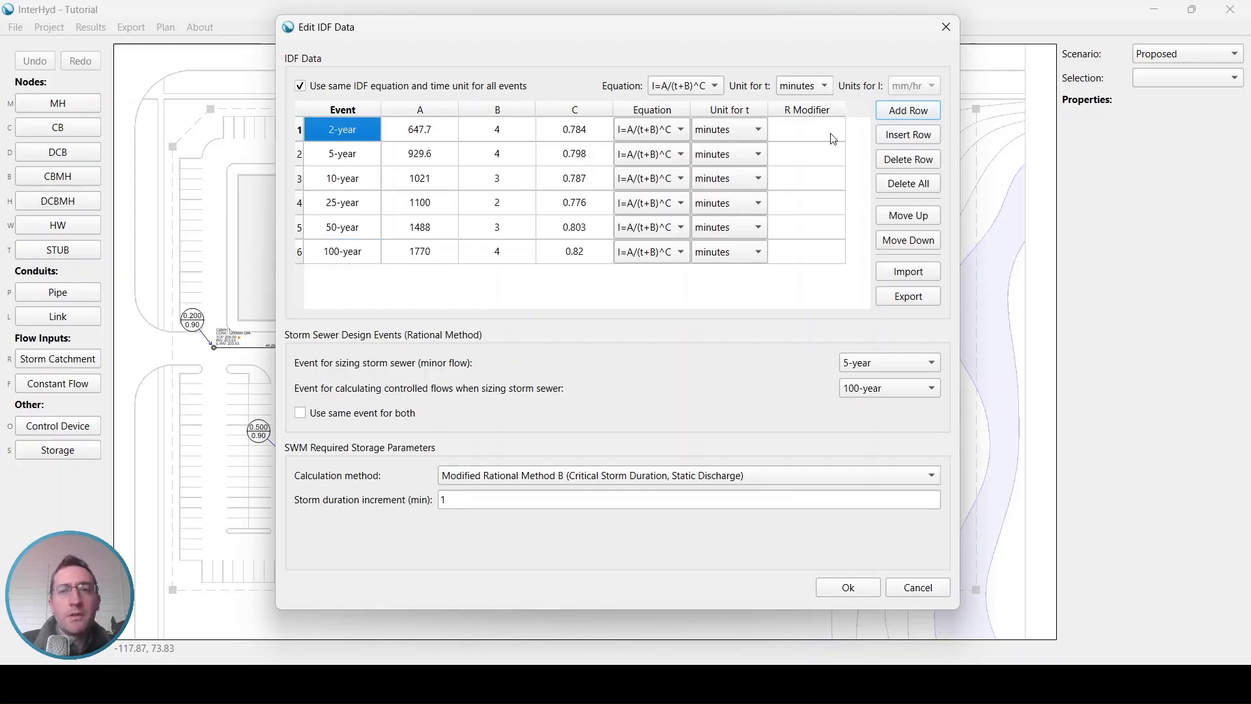
left_click(916, 164)
left_click(359, 159)
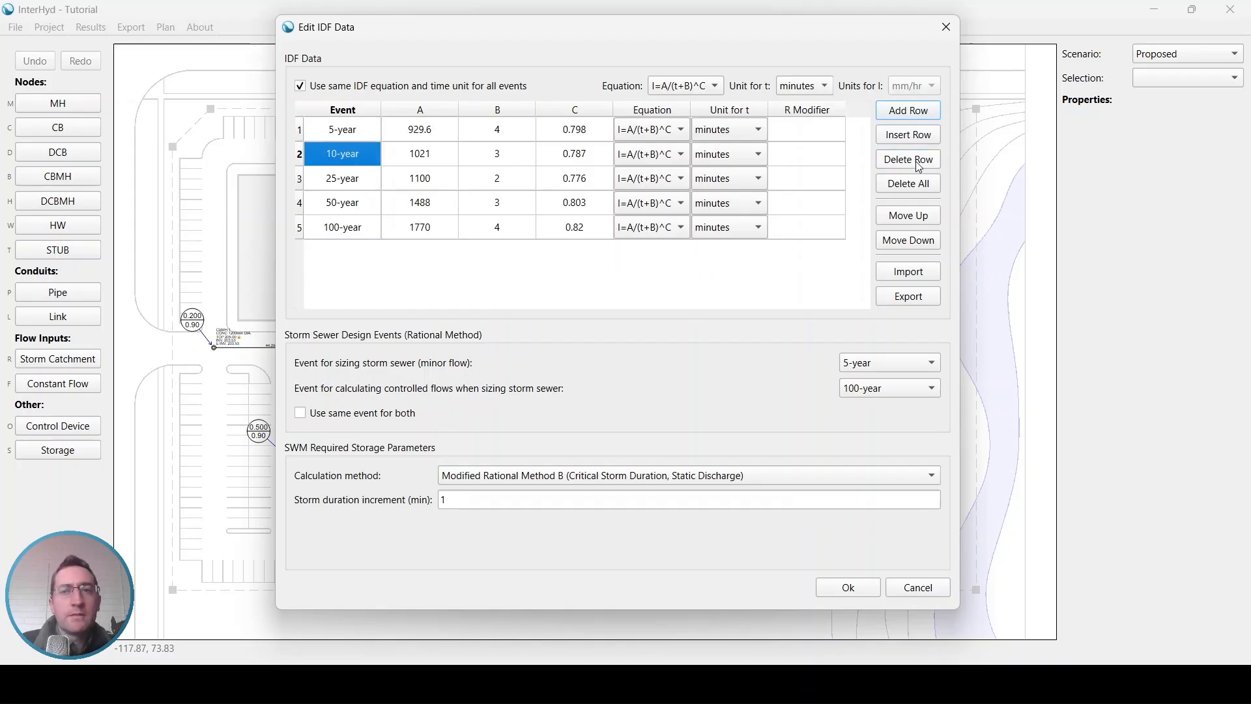
left_click(917, 163)
left_click(917, 163)
left_click(917, 163)
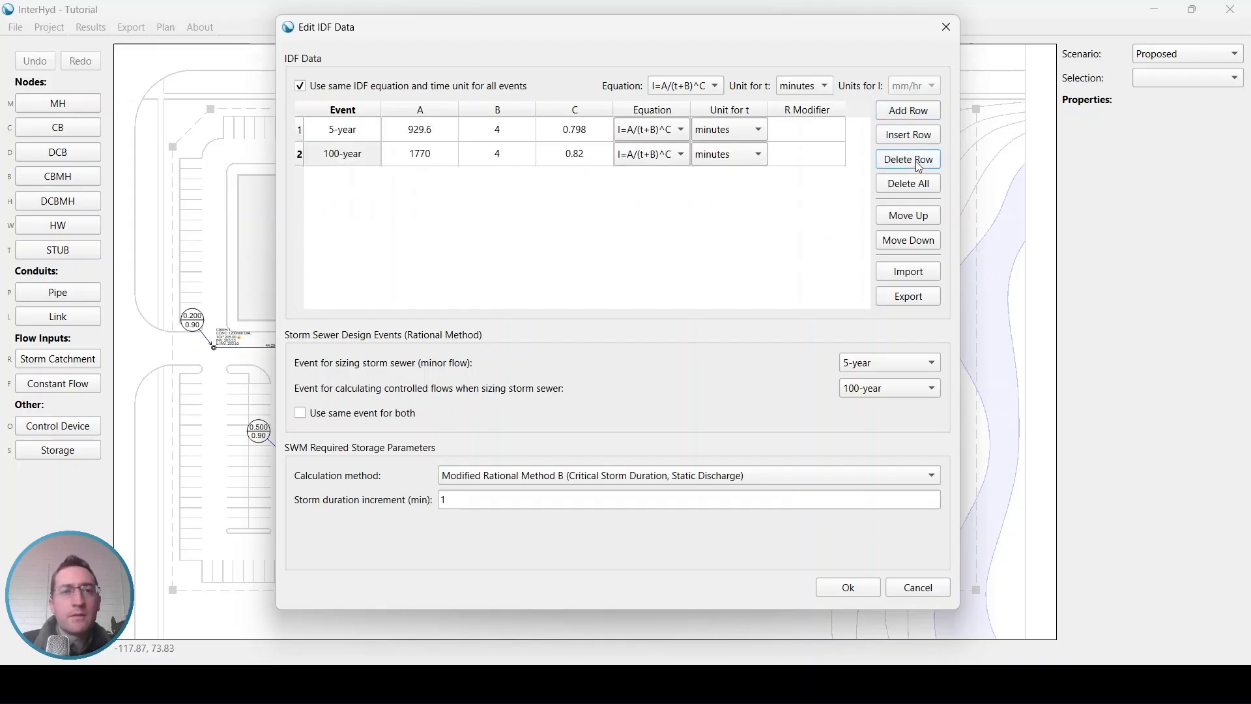
Step: Export the IDF data to the InterHyd Tutorial folder as "my idf data"
left_click(918, 299)
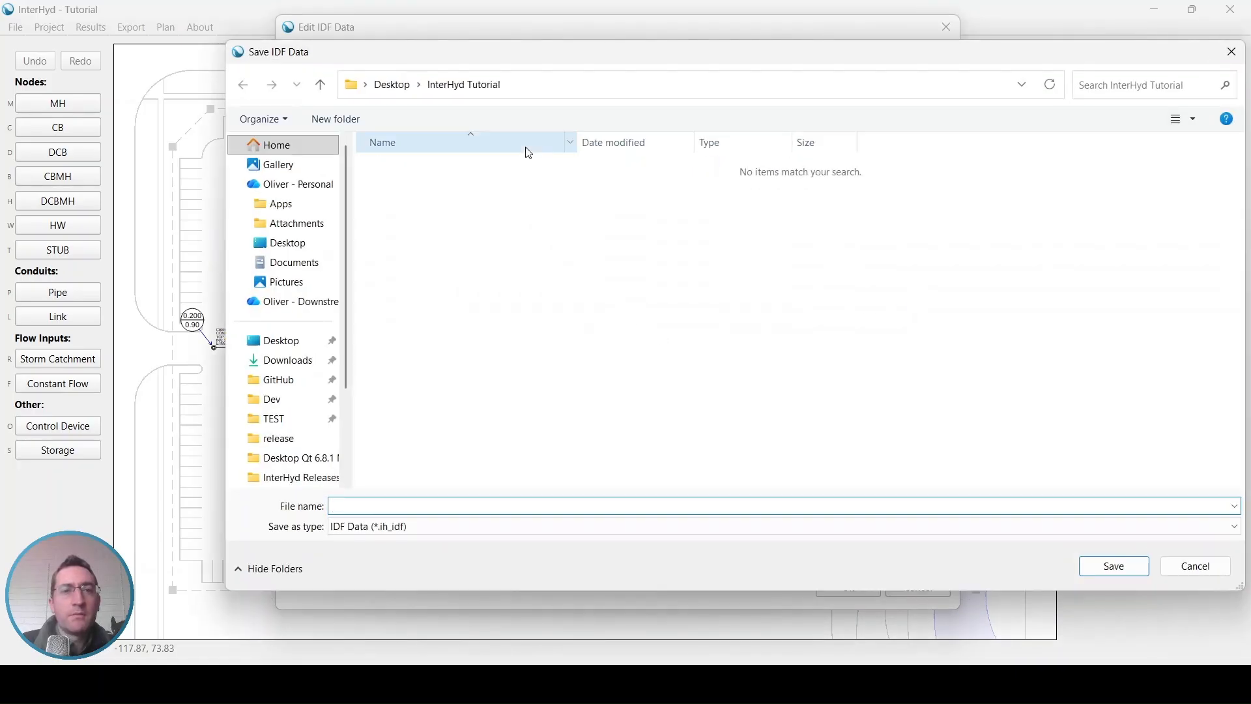
type("my idf data")
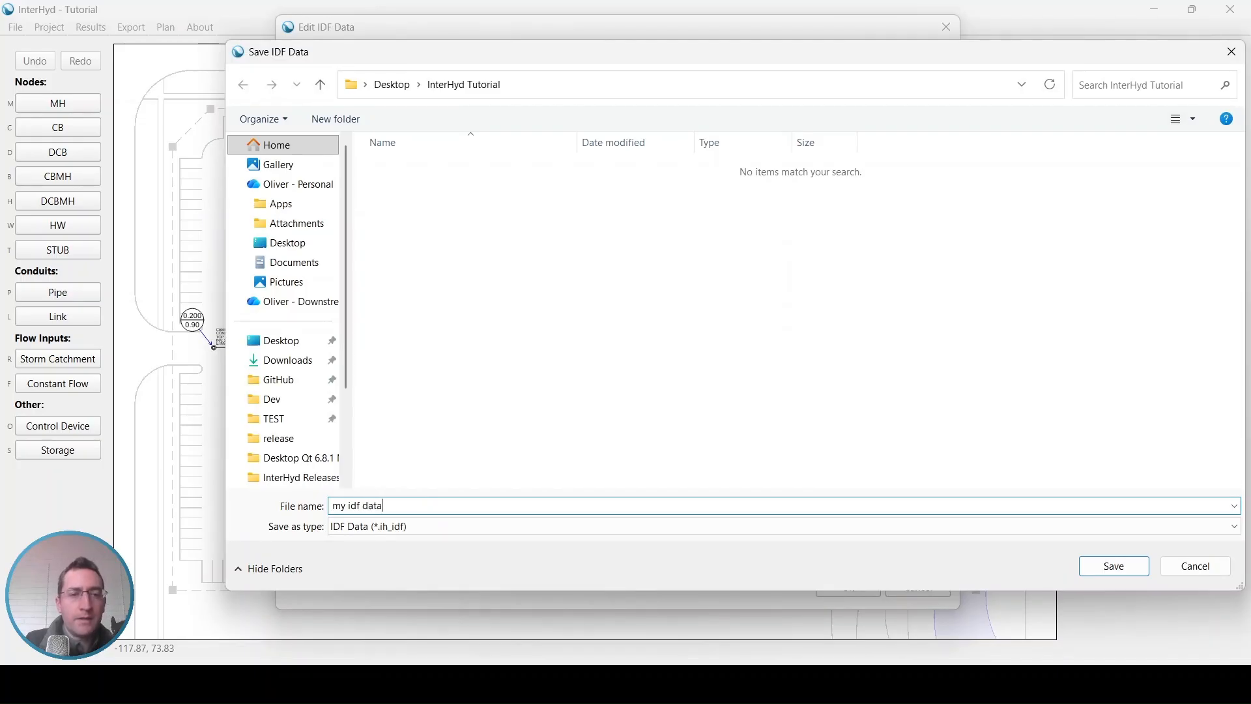
key("Return")
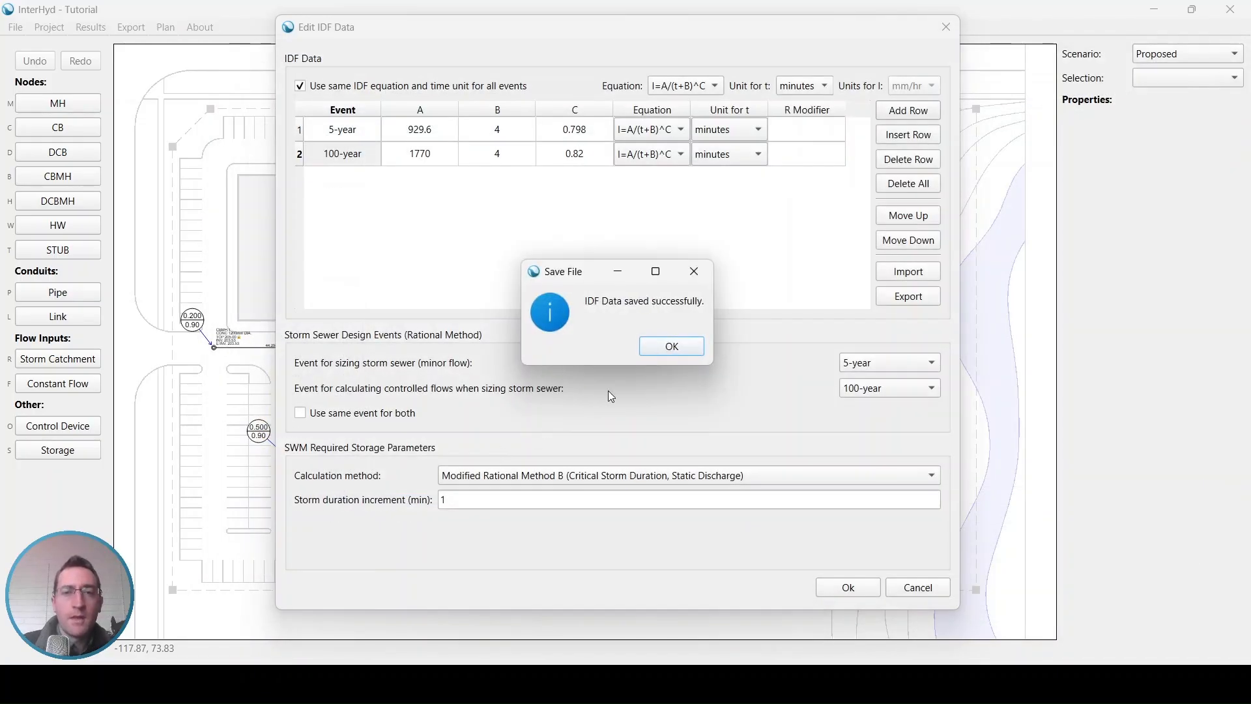
left_click(671, 346)
Step: Locate the exported my idf data.ih_idf file in File Explorer, and accept the edits in the IDF data dialog
key("alt+Tab")
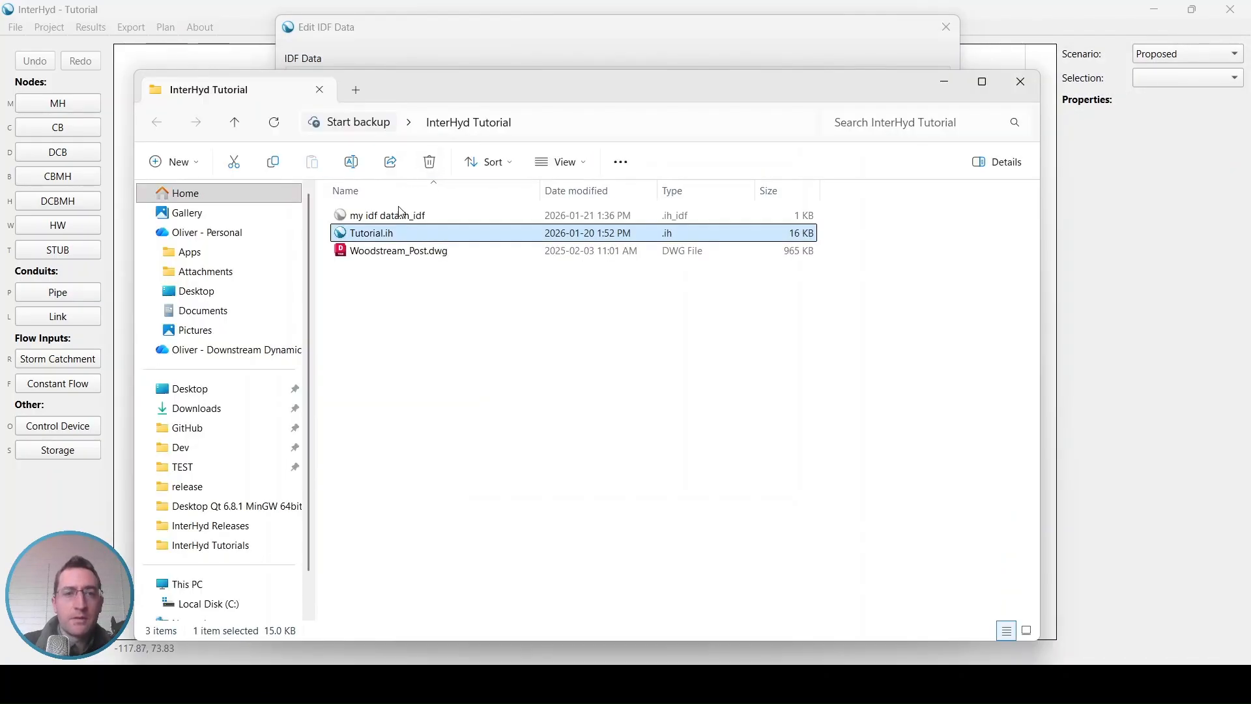
left_click(408, 220)
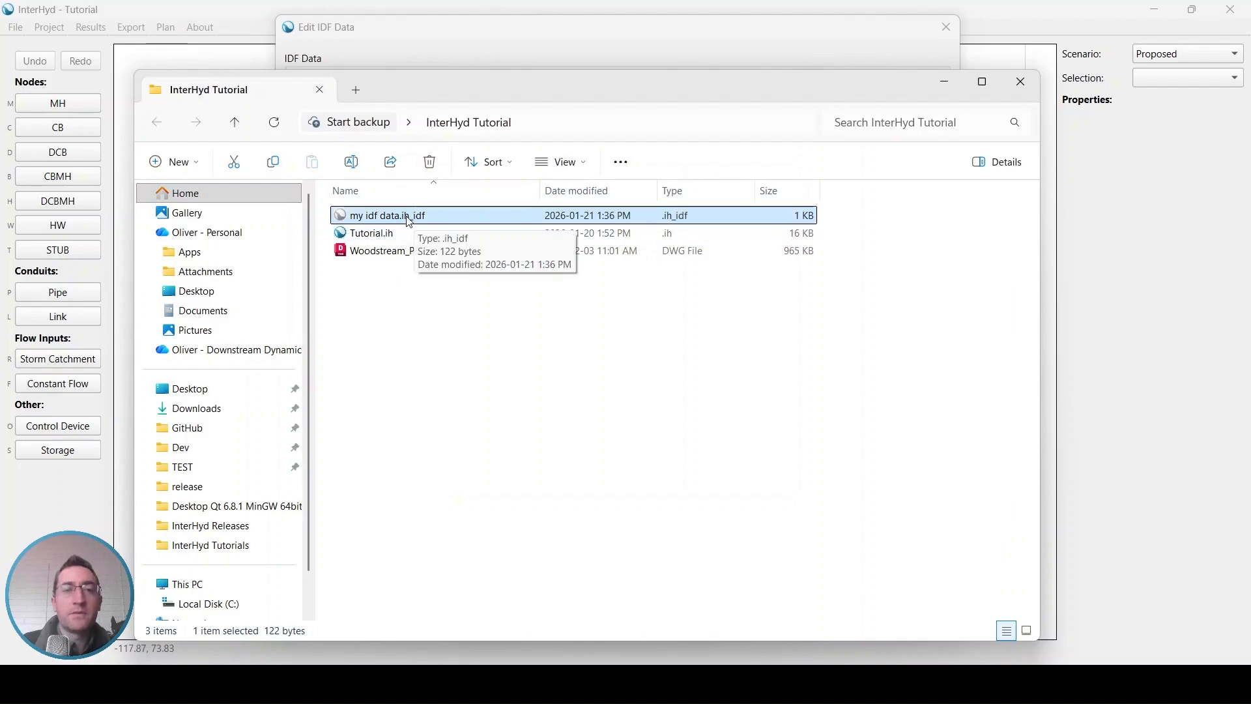
left_click(499, 40)
left_click(848, 589)
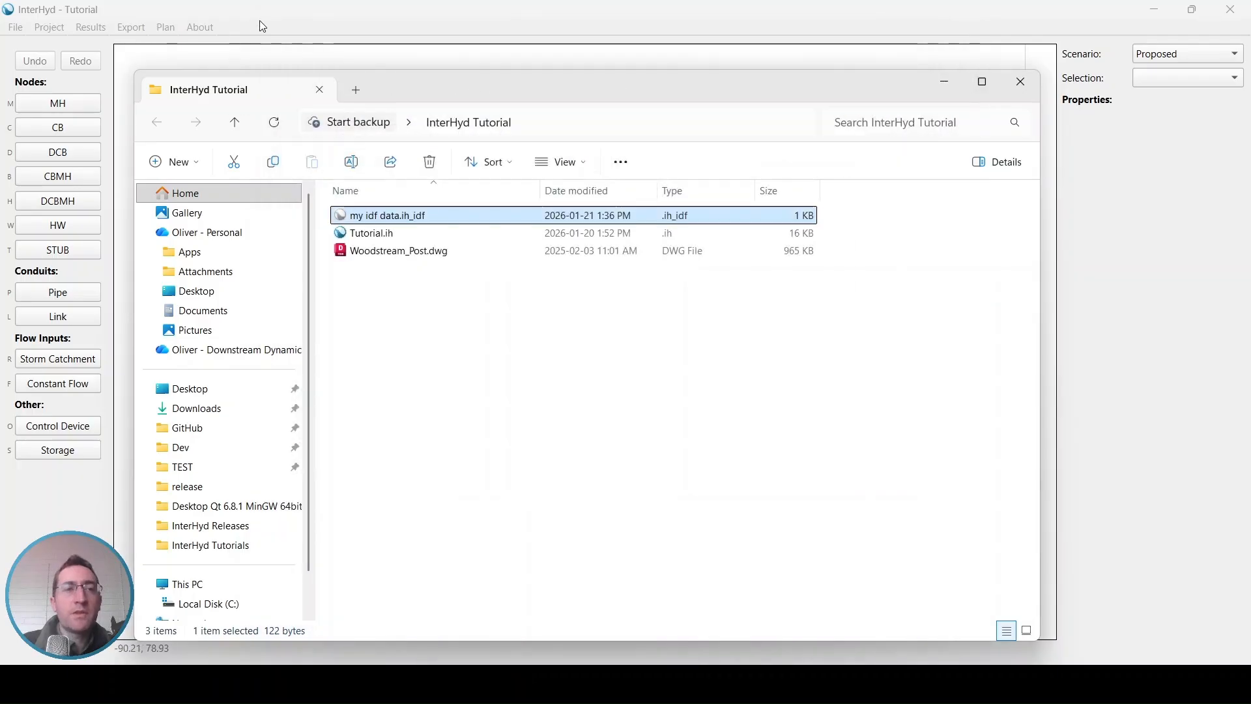
Step: Add a Gravel land use with a runoff coefficient of 0.7 to the project's land uses
left_click(55, 41)
left_click(50, 27)
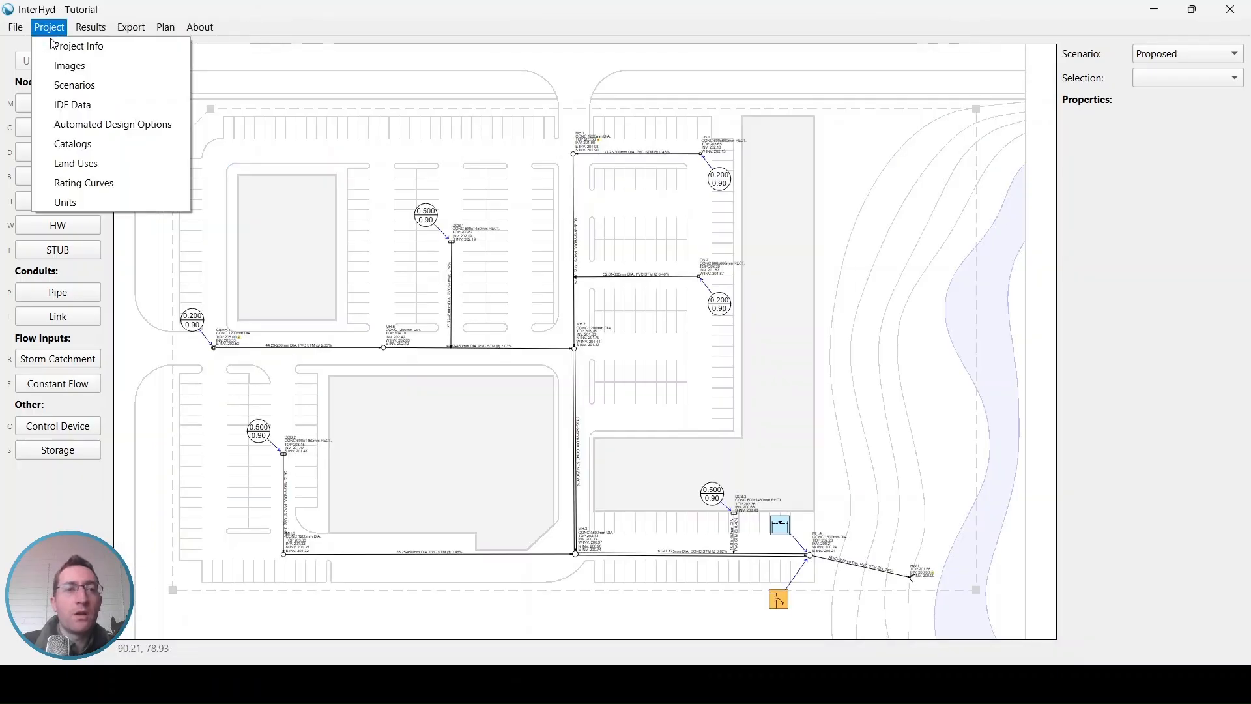
left_click(89, 162)
left_click(749, 140)
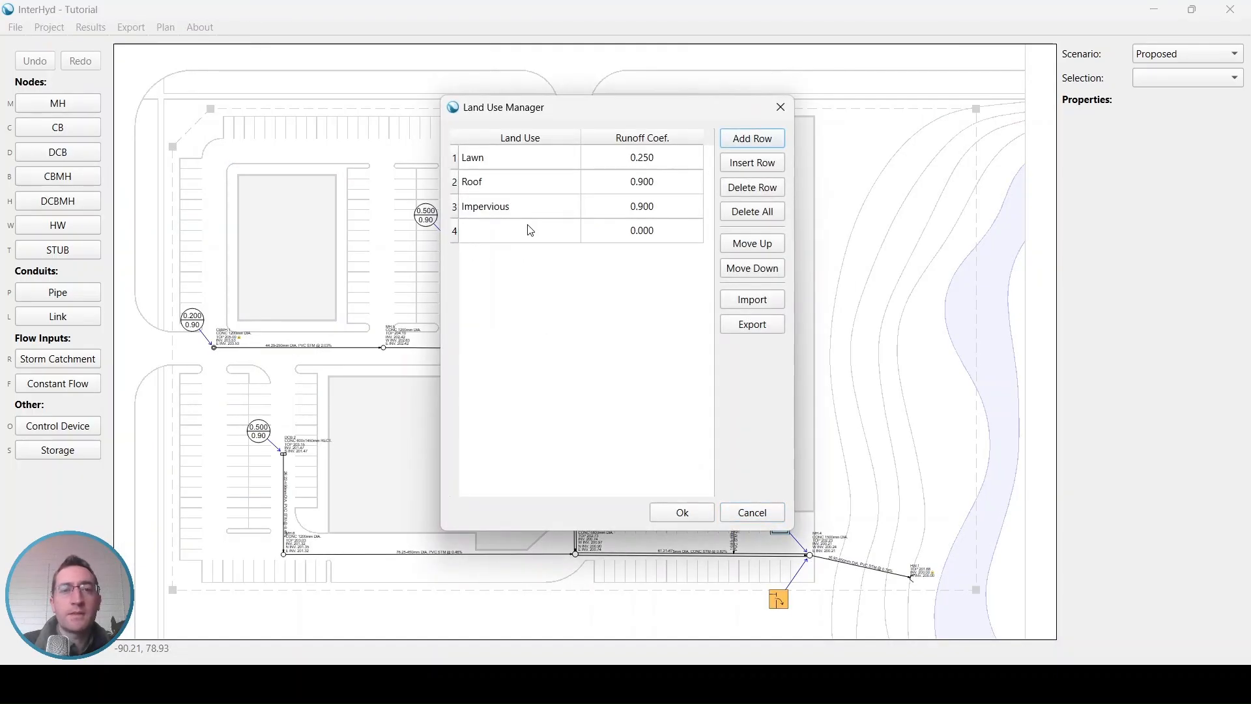
left_click(517, 232)
type("Gravel")
key("Tab")
type("0.7")
left_click(515, 256)
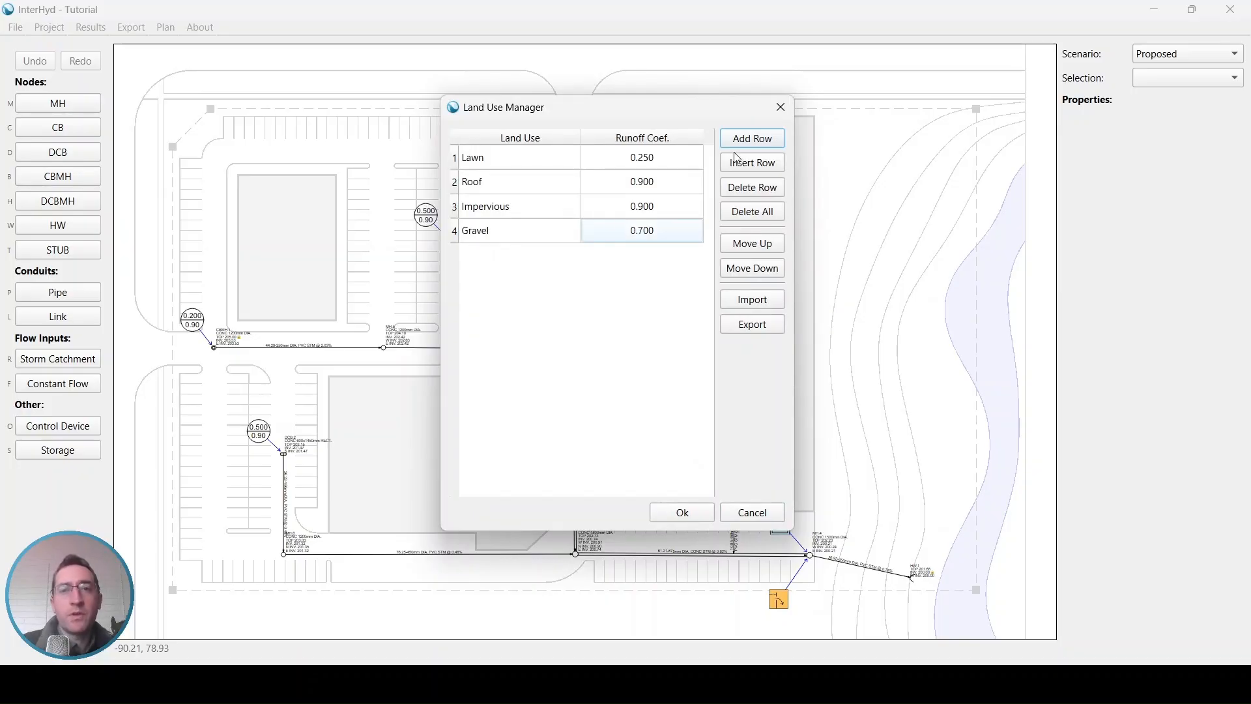
Step: Add a Forest land use with a runoff coefficient of 0.15
left_click(749, 139)
left_click(532, 260)
type("Forest")
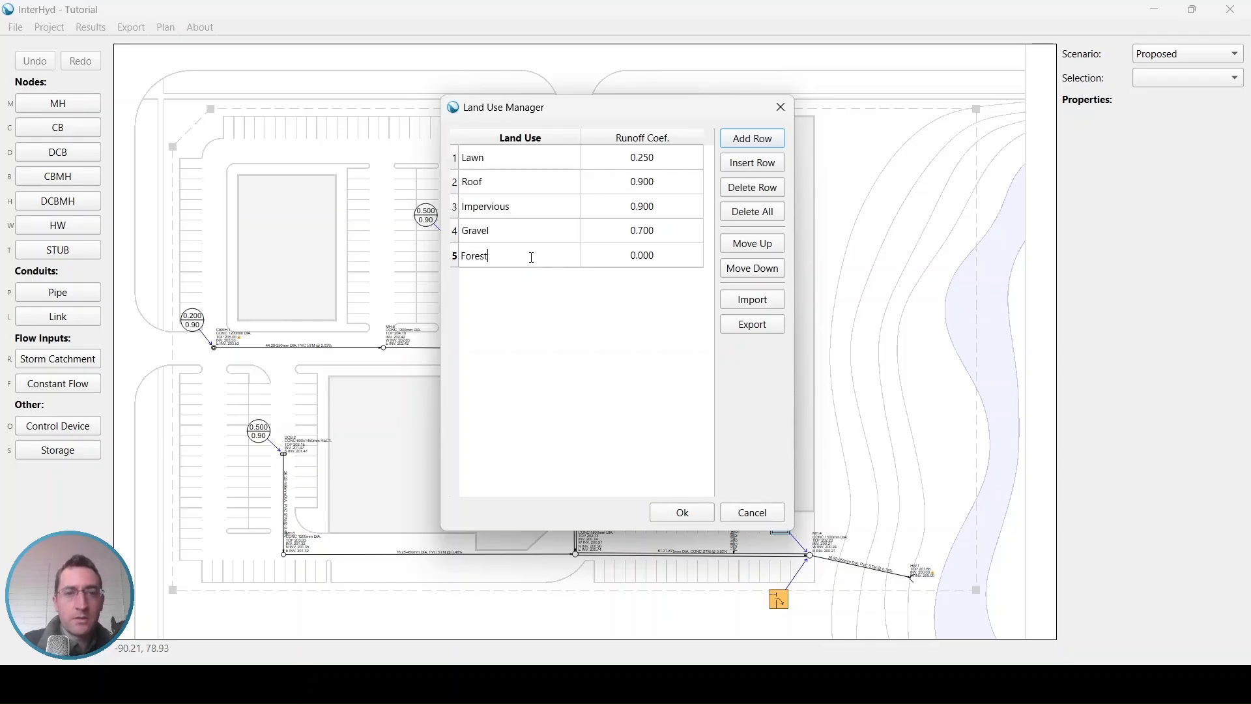
key("Tab")
type("0.")
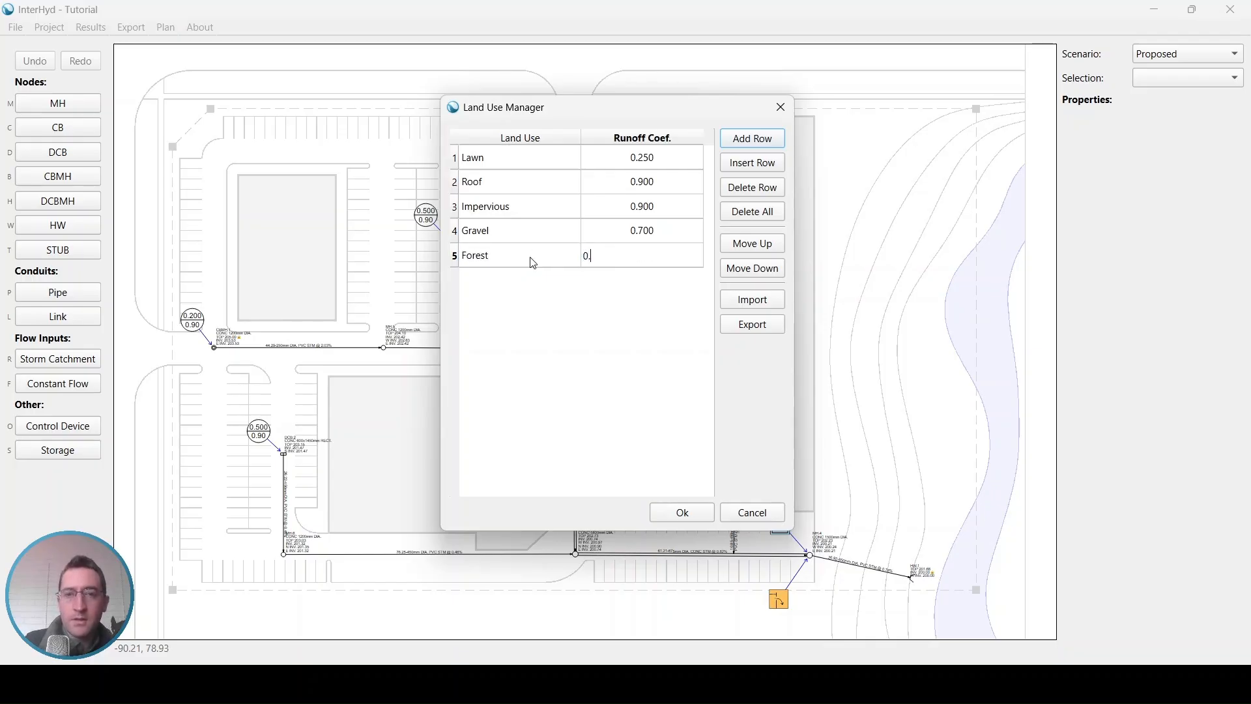
key("Return")
Step: Export the land uses to the InterHyd Tutorial folder as "my landuse"
left_click(754, 324)
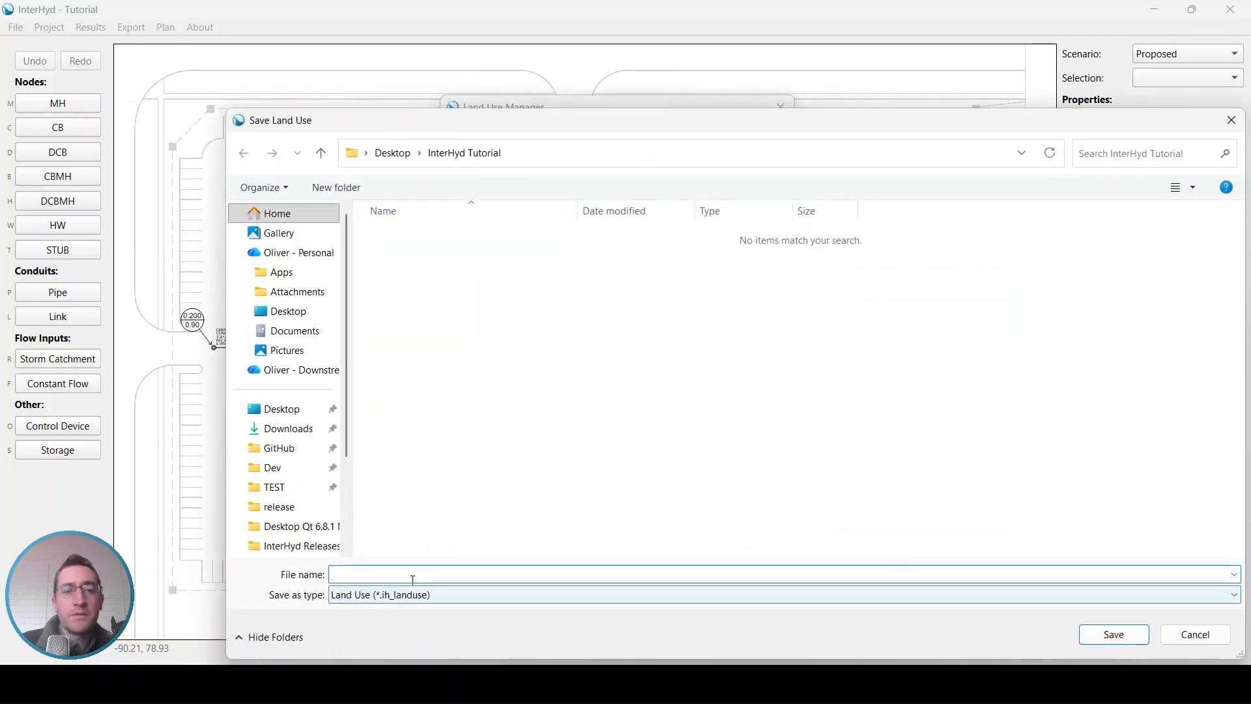
type("my land")
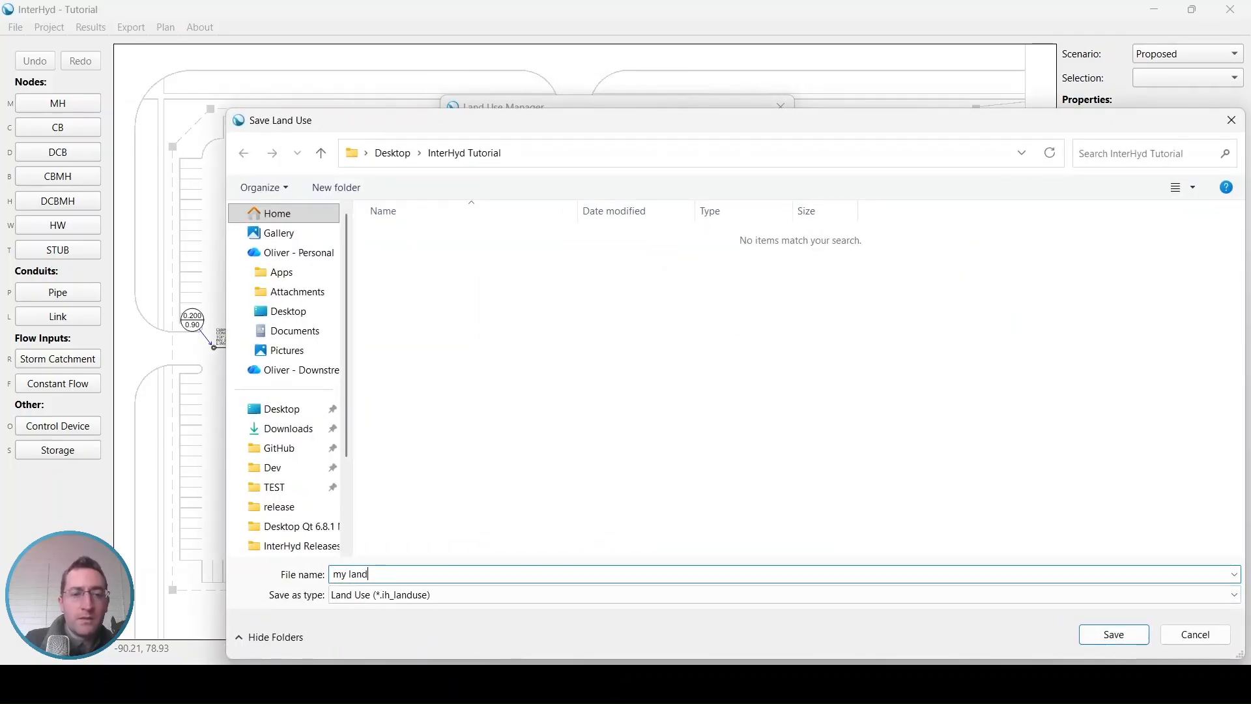
left_click(1113, 635)
left_click(692, 352)
Step: Locate the exported my landuse.ih_landuse file in File Explorer's InterHyd Tutorial folder and return to InterHyd
left_click(582, 684)
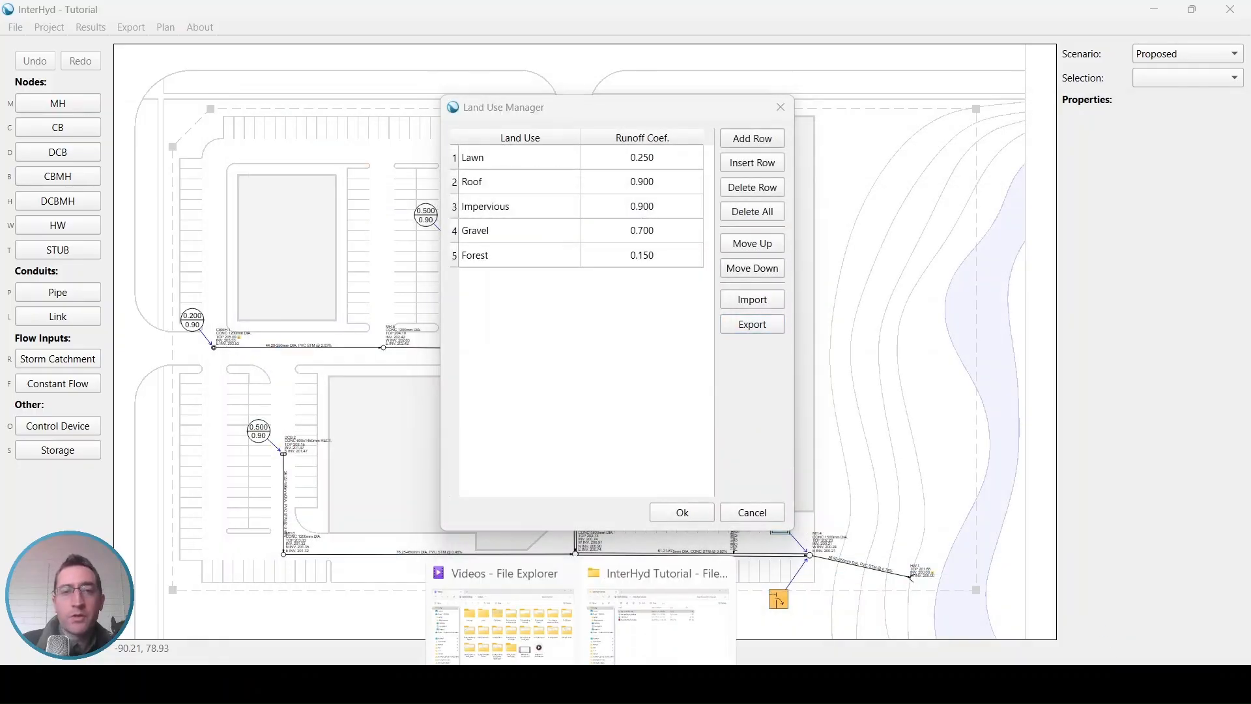
left_click(645, 642)
left_click(427, 234)
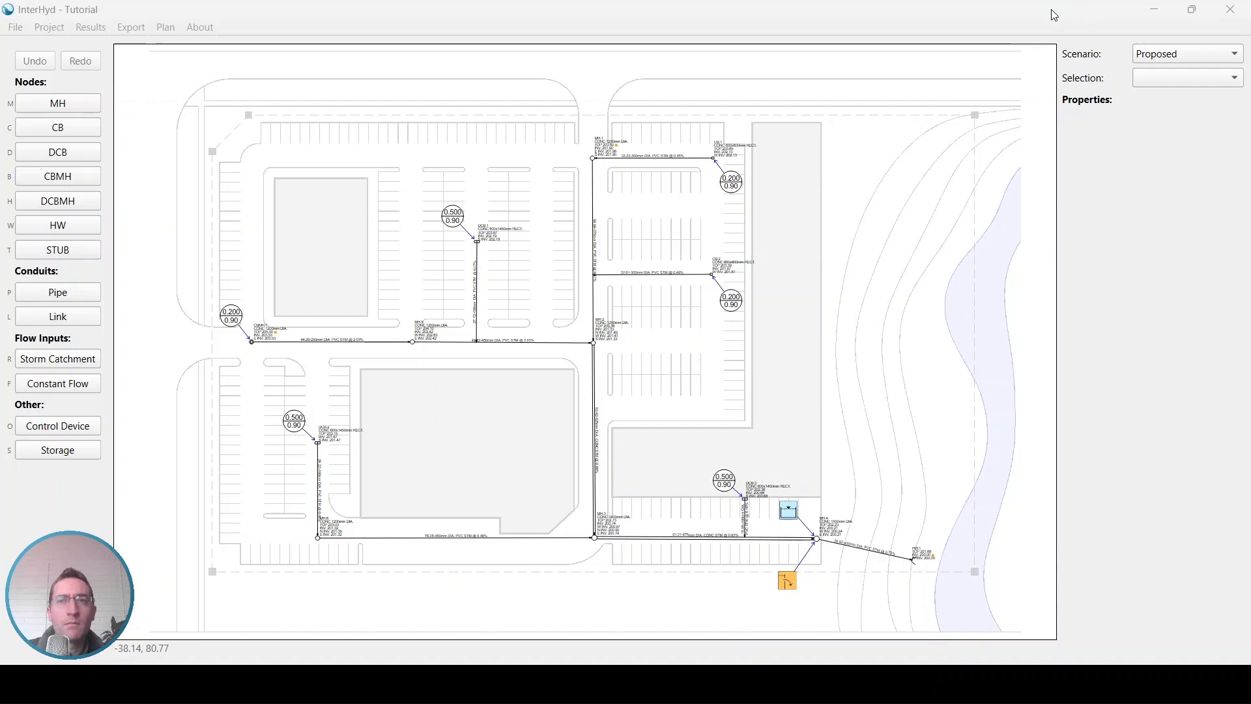
left_click(1053, 12)
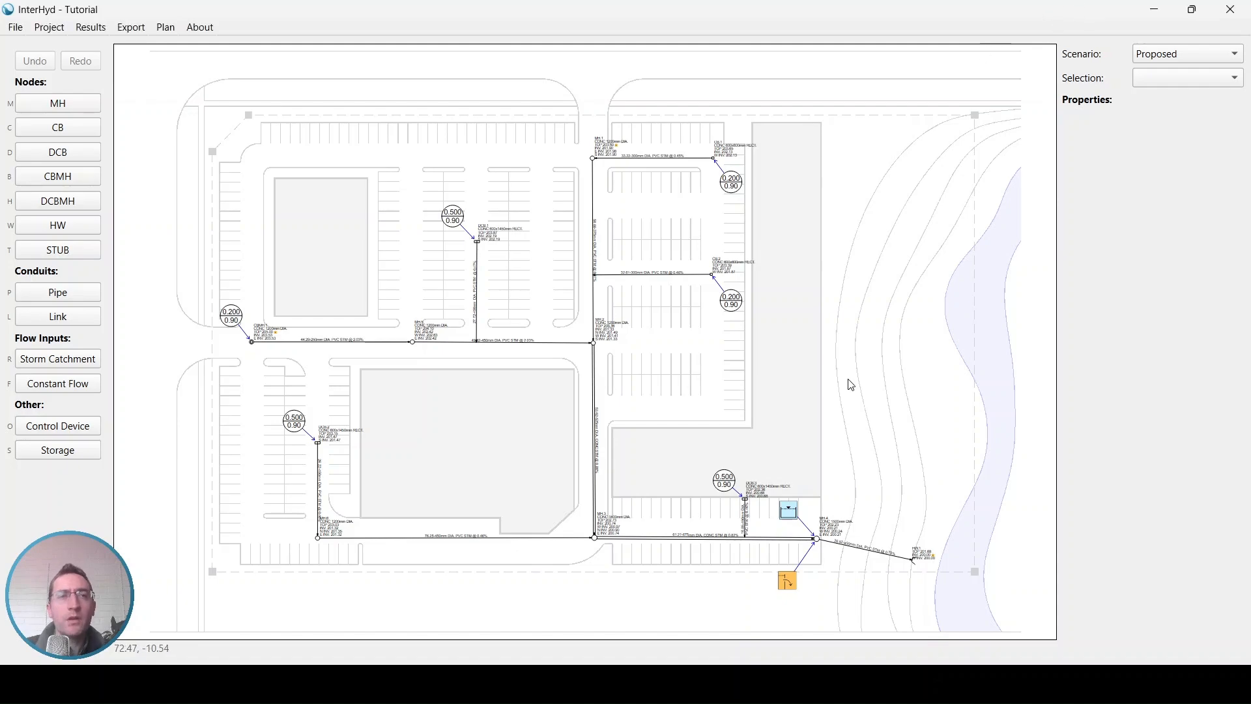
Step: Rename the Double Catchbasin node catalog to "Ditch Inlet Catchbasin"
left_click(50, 28)
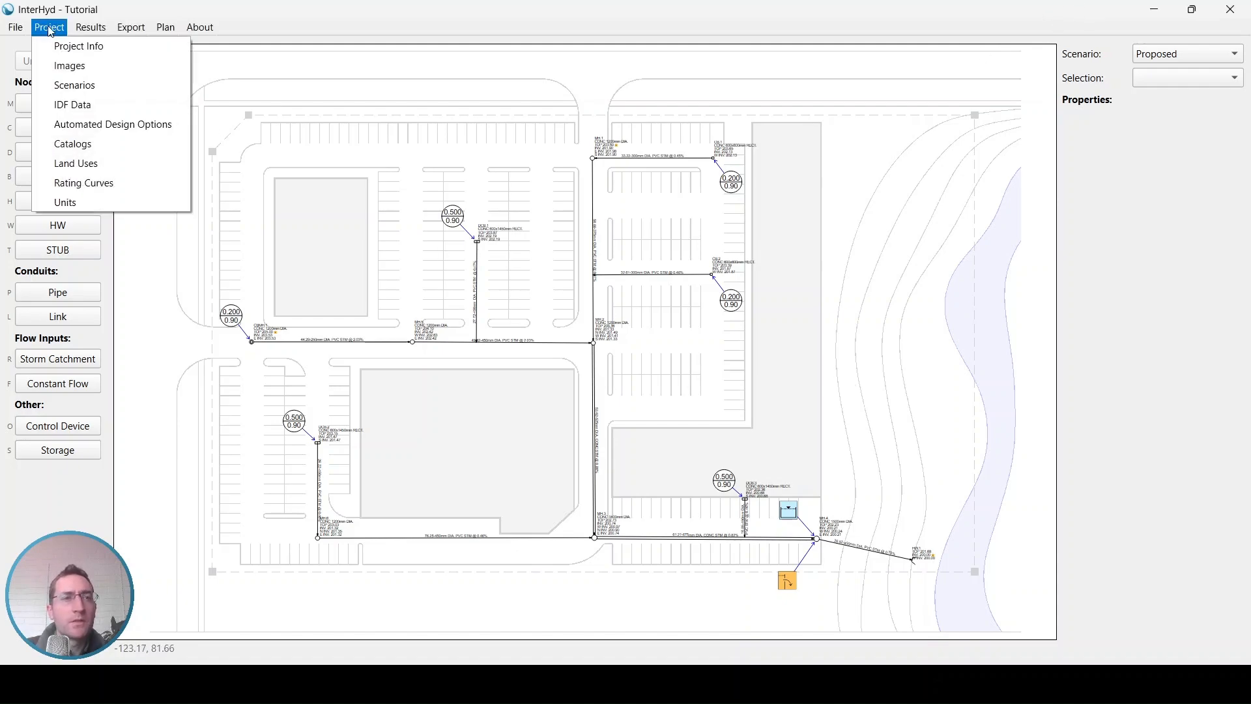
left_click(73, 144)
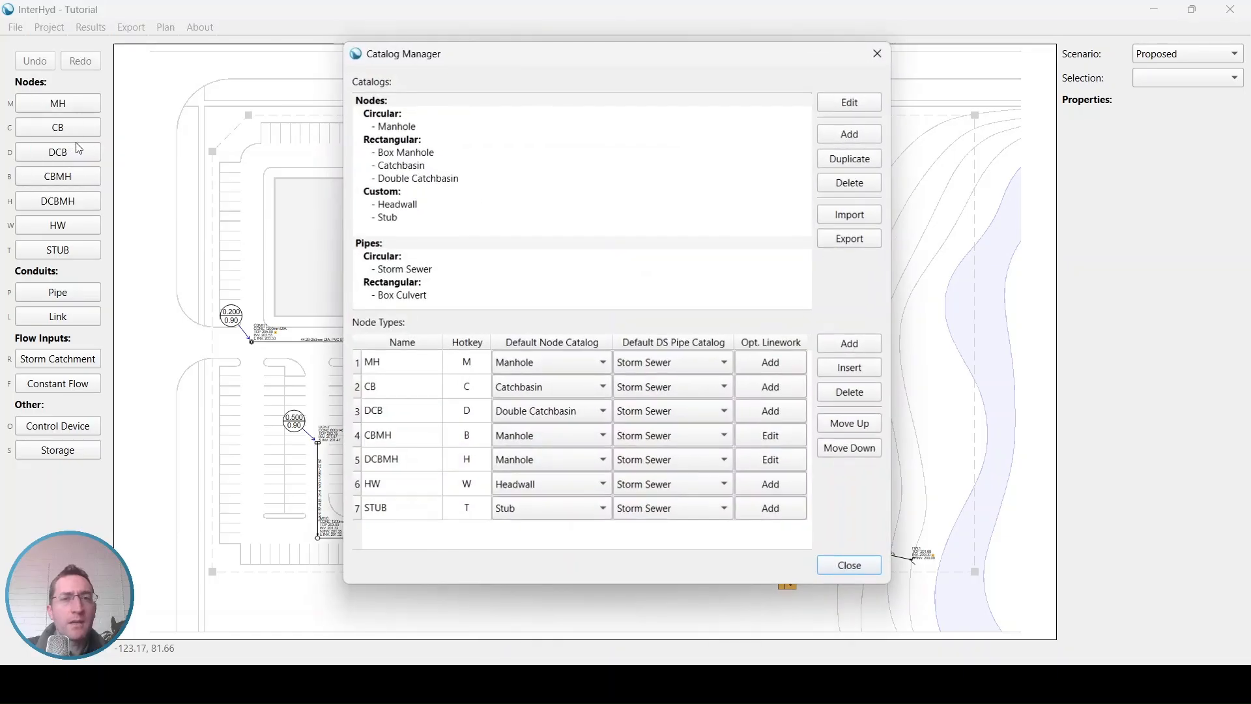
left_click(410, 185)
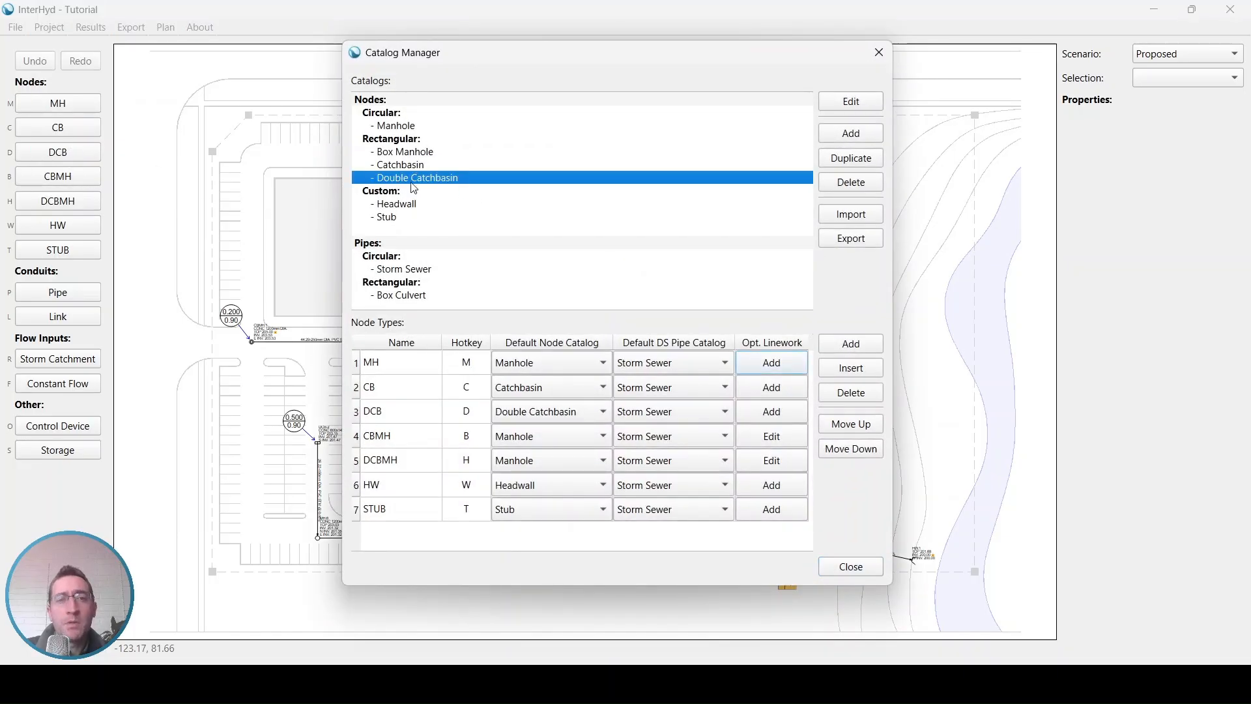
double_click(428, 188)
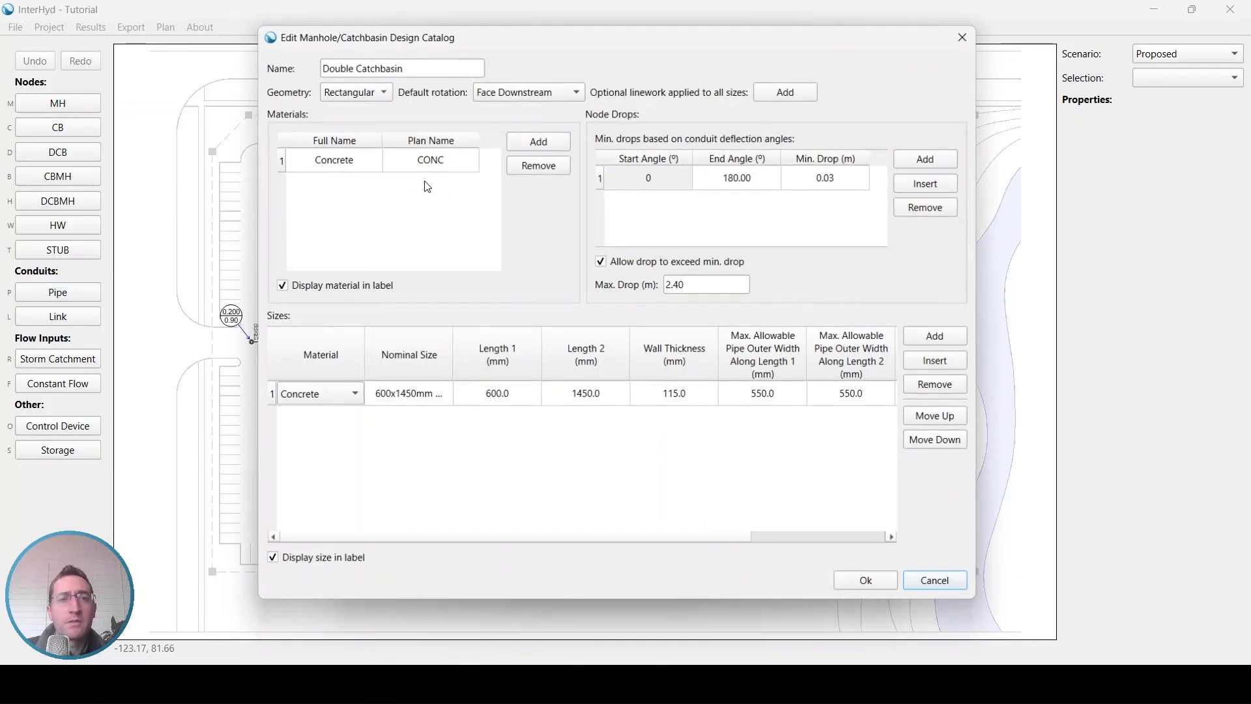
double_click(340, 65)
type("Ditch")
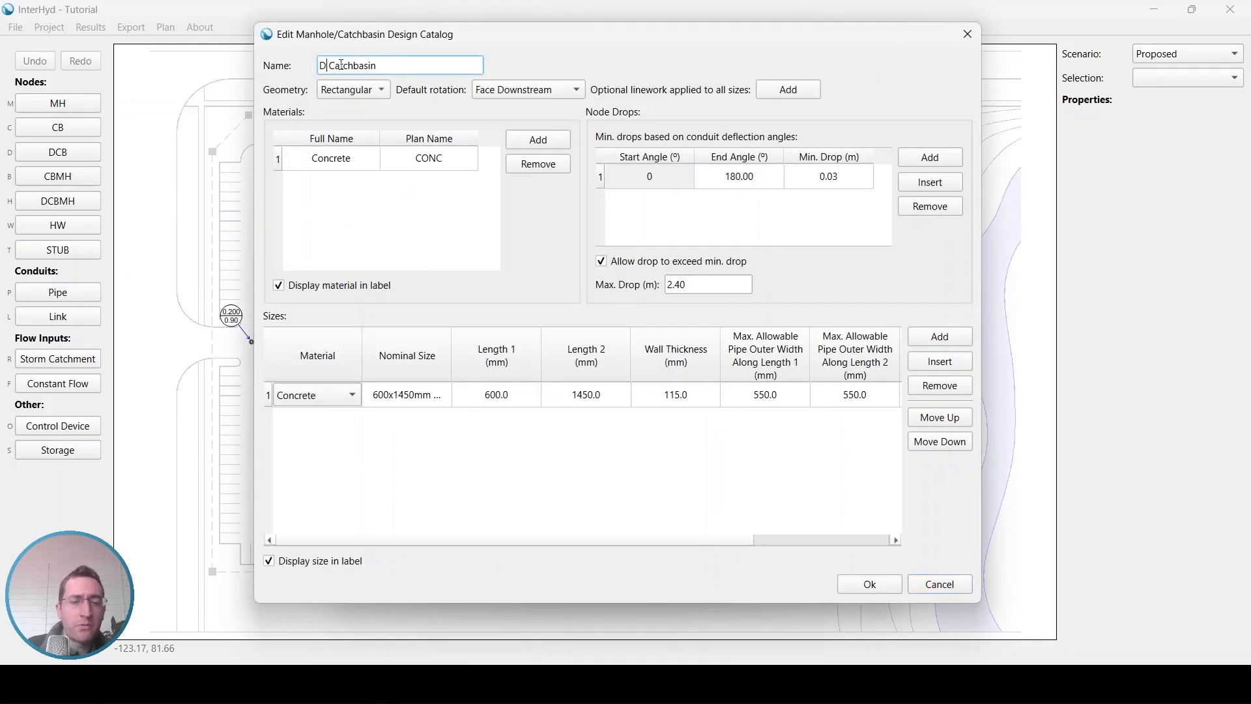
type(" Inlet")
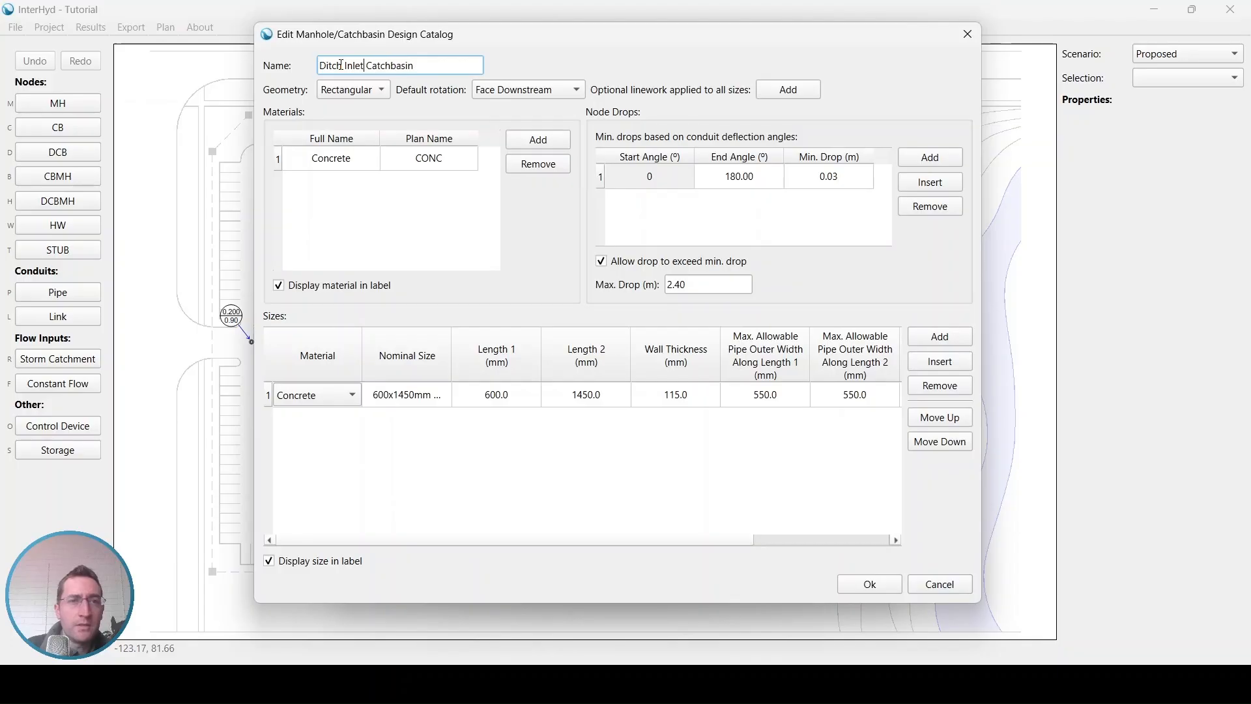
left_click(879, 588)
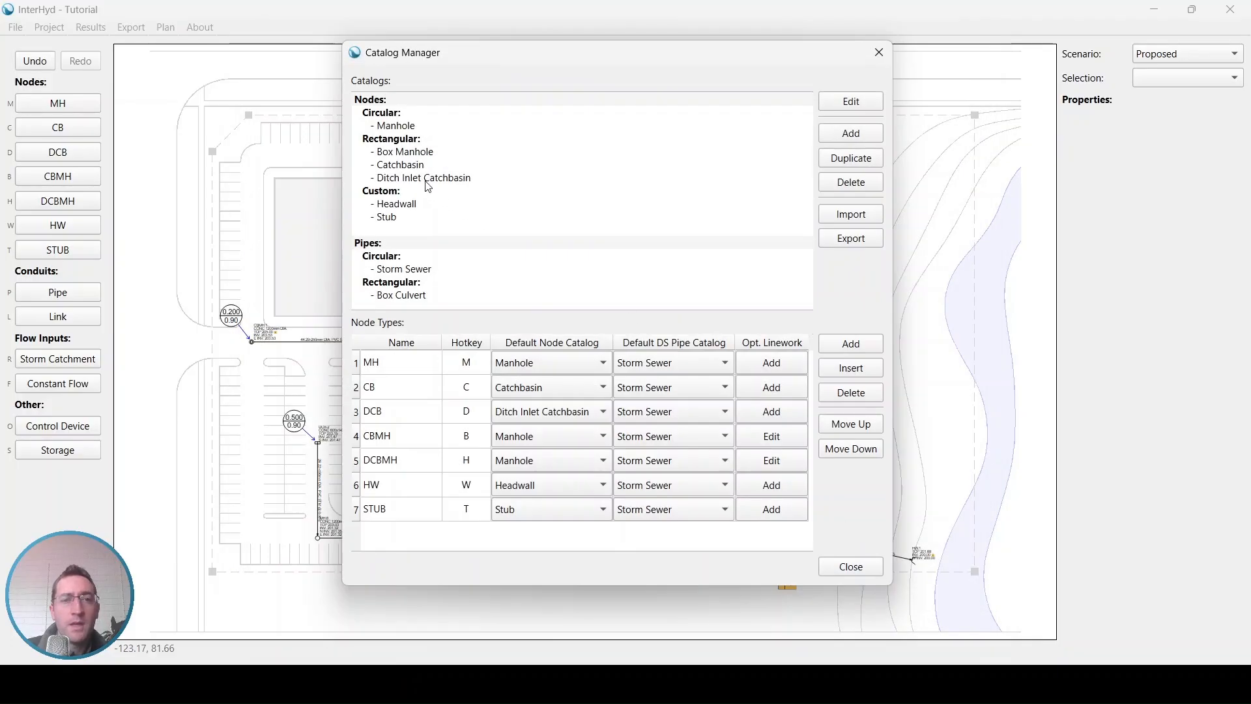
Step: Export the Ditch Inlet Catchbasin catalog to the Desktop's InterHyd Tutorial folder as "my DICB"
left_click(425, 183)
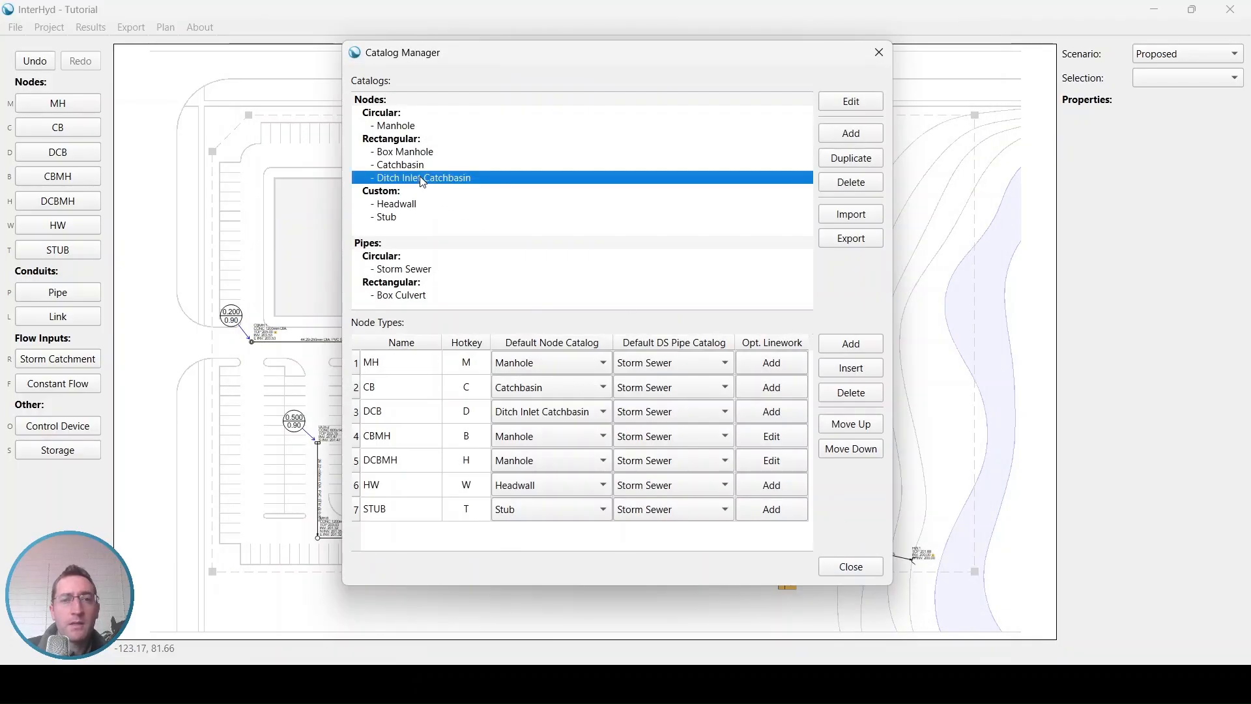
left_click(841, 239)
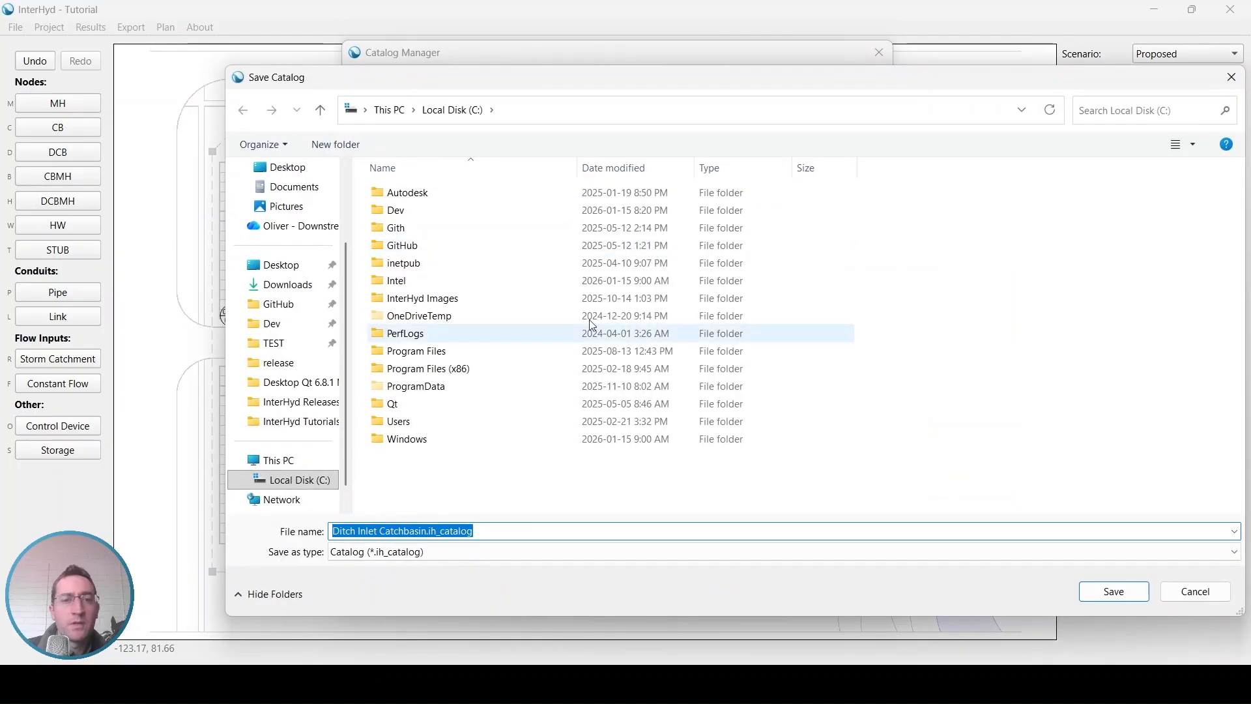
left_click(290, 272)
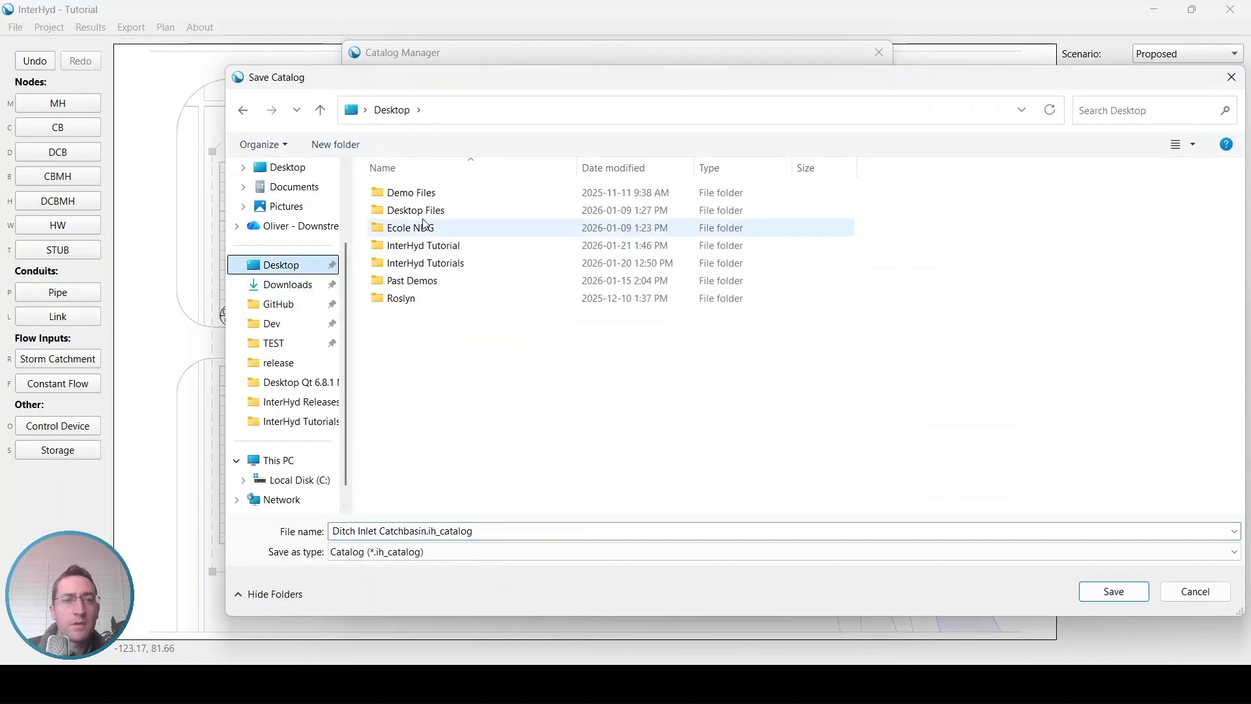
double_click(430, 246)
triple_click(434, 531)
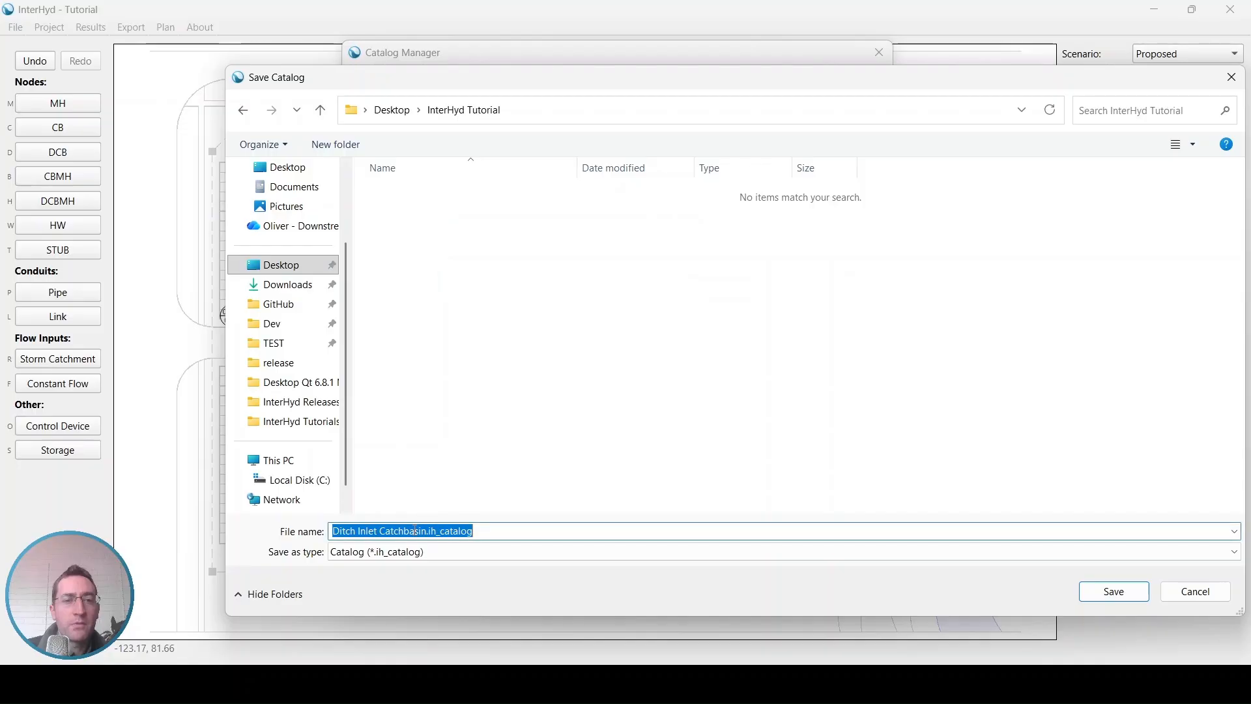
type("my IDCB")
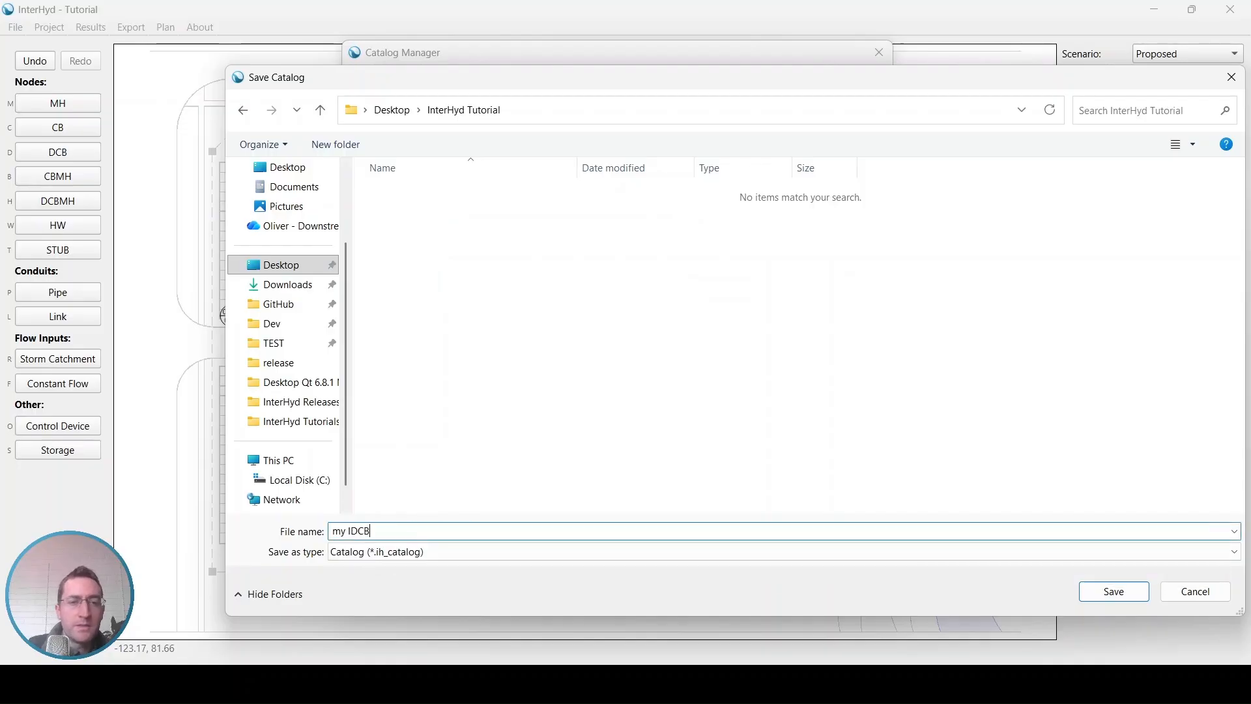
key("BackSpace")
key("BackSpace")
key("BackSpace")
key("BackSpace")
type("DICB")
left_click(1101, 593)
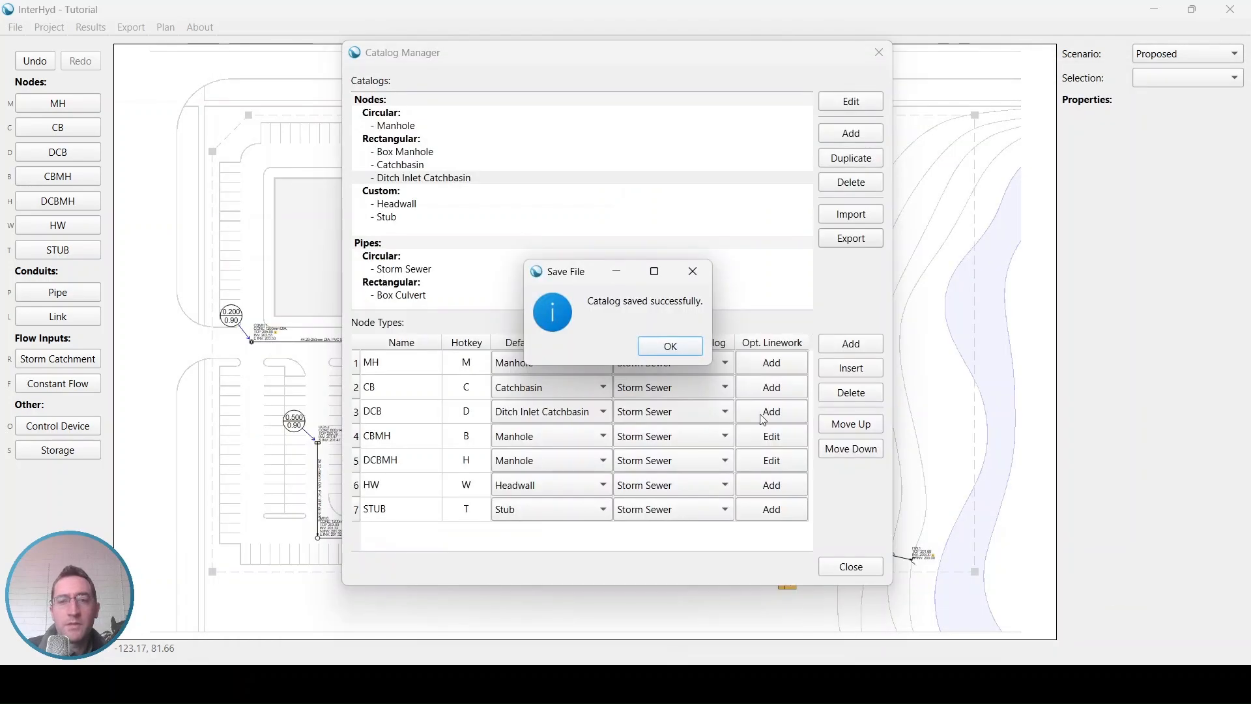
left_click(671, 346)
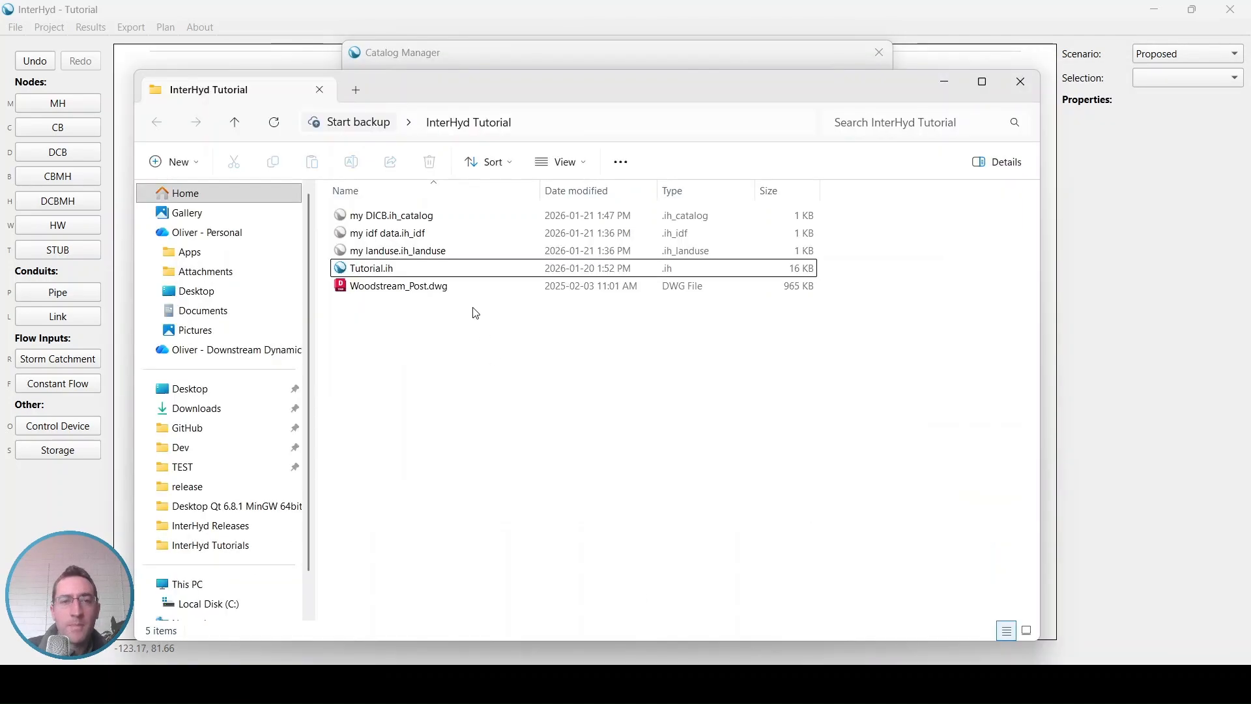
Step: Locate the exported my DICB.ih_catalog file in File Explorer, return to InterHyd and close the Catalog Manager
left_click(430, 218)
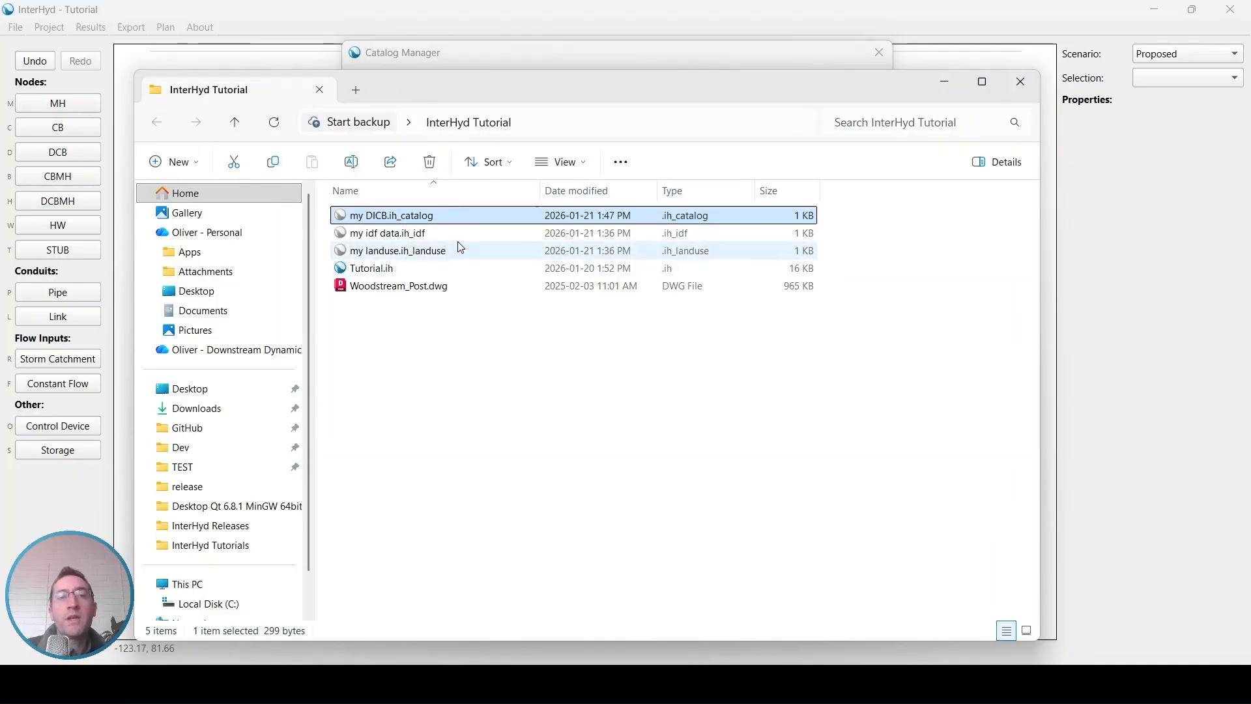
left_click(459, 18)
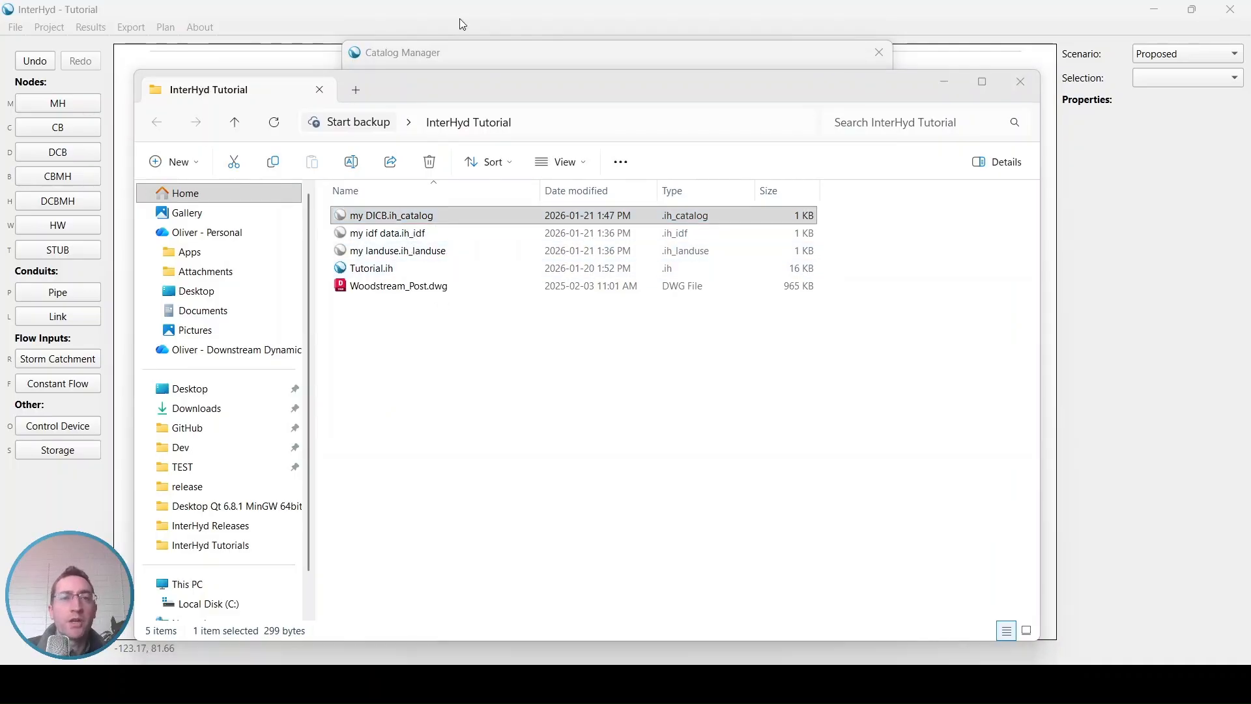
left_click(756, 54)
left_click(879, 52)
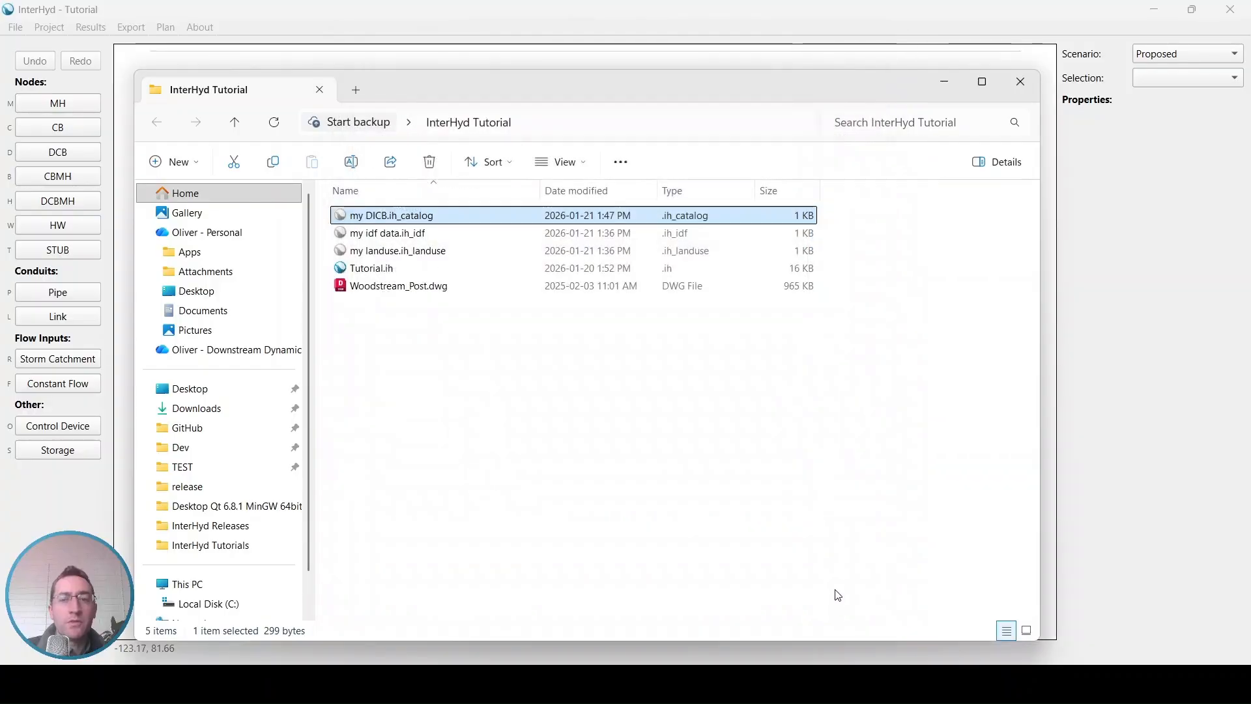
left_click(529, 22)
Step: Close the Tutorial project and create a new blank project
left_click(16, 27)
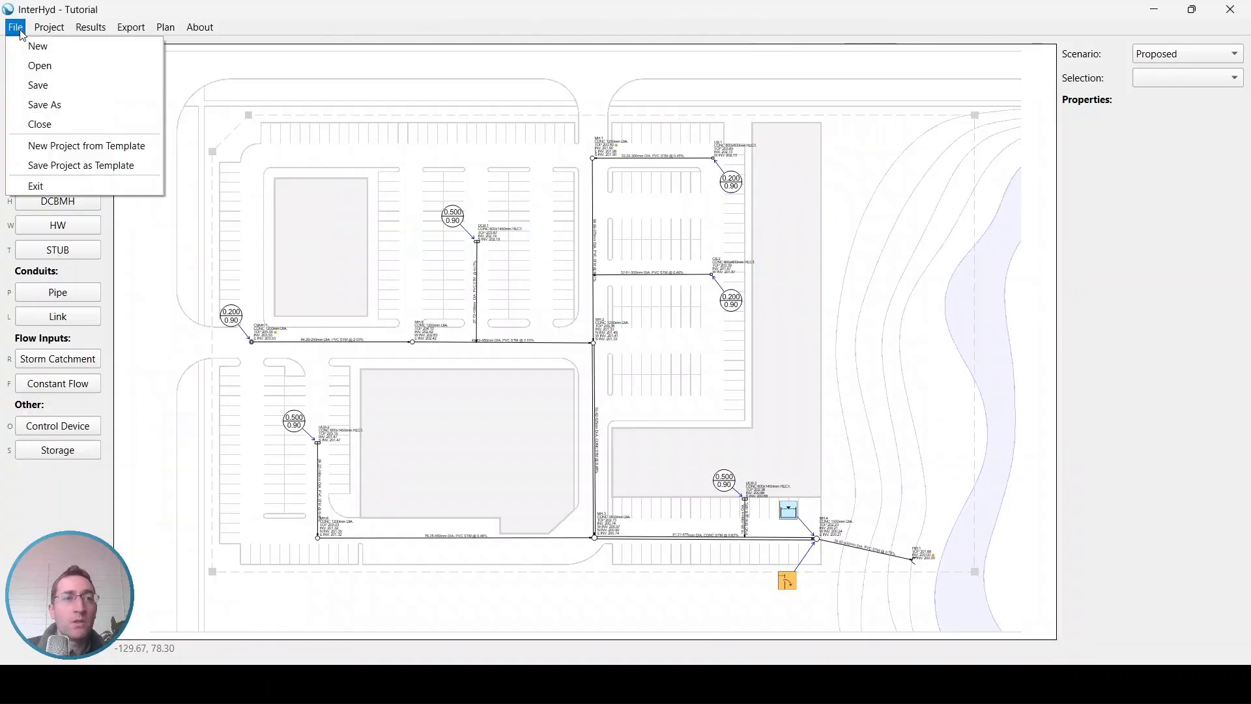
left_click(52, 124)
left_click(627, 350)
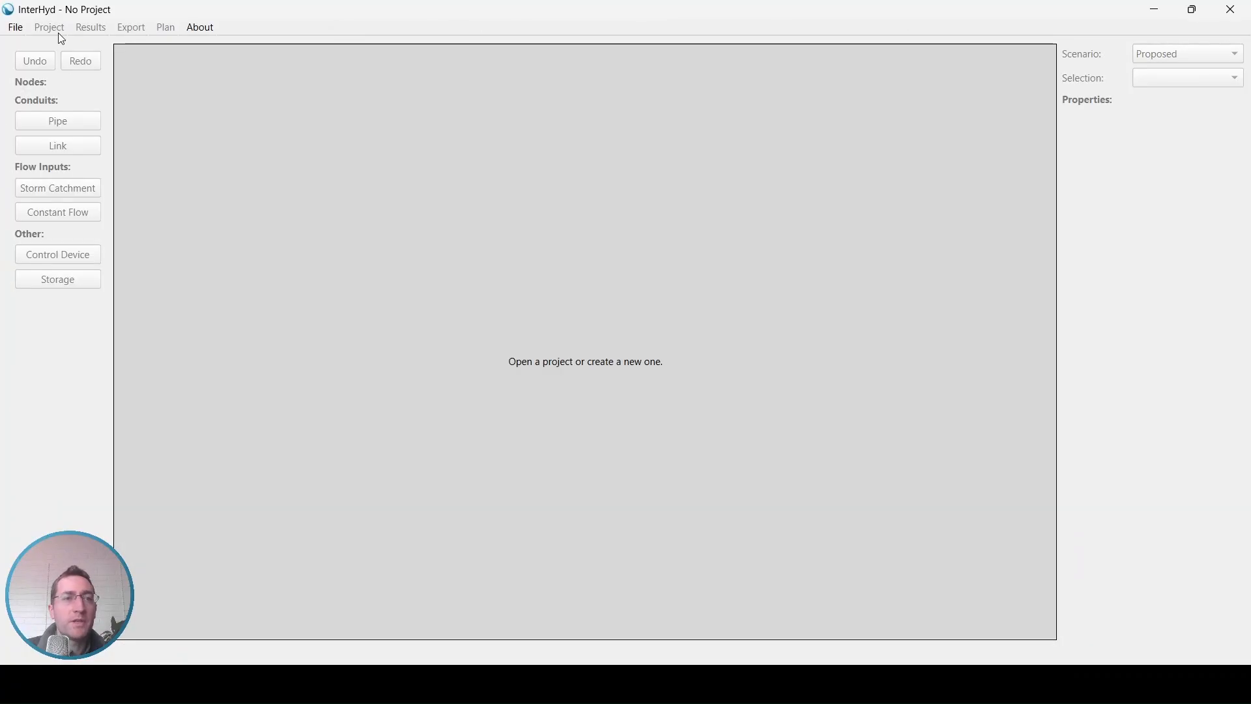
left_click(15, 28)
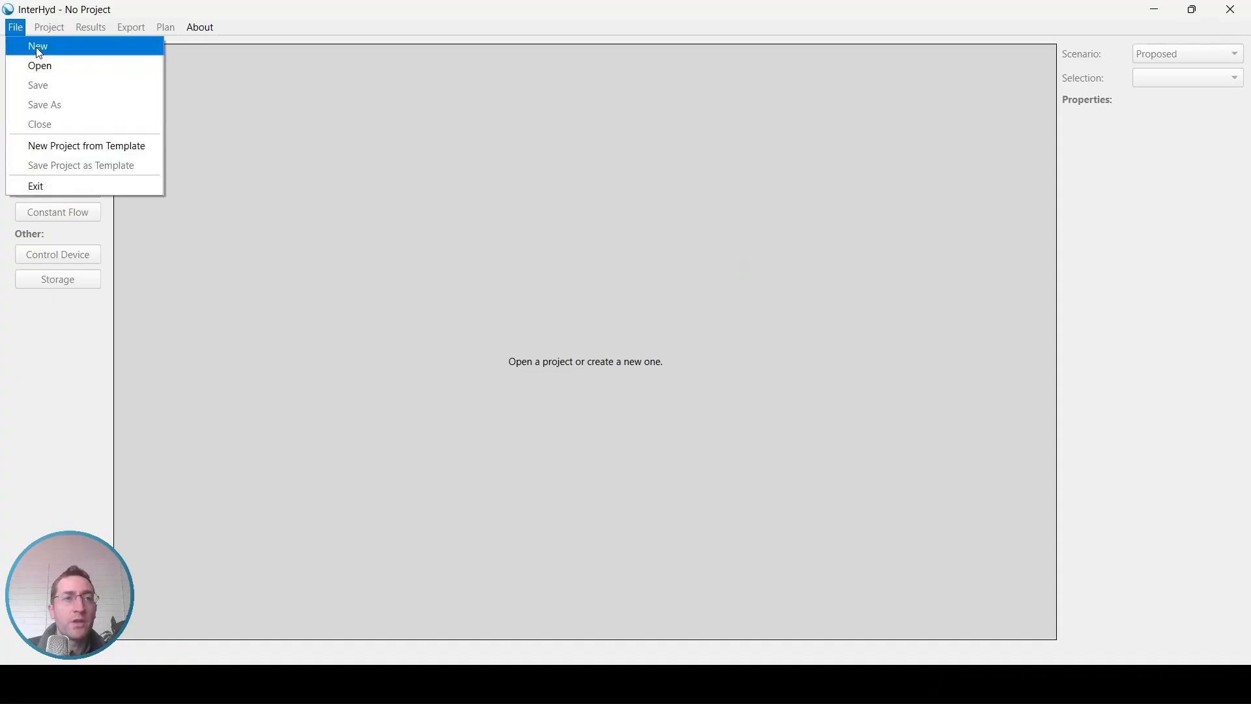
left_click(37, 48)
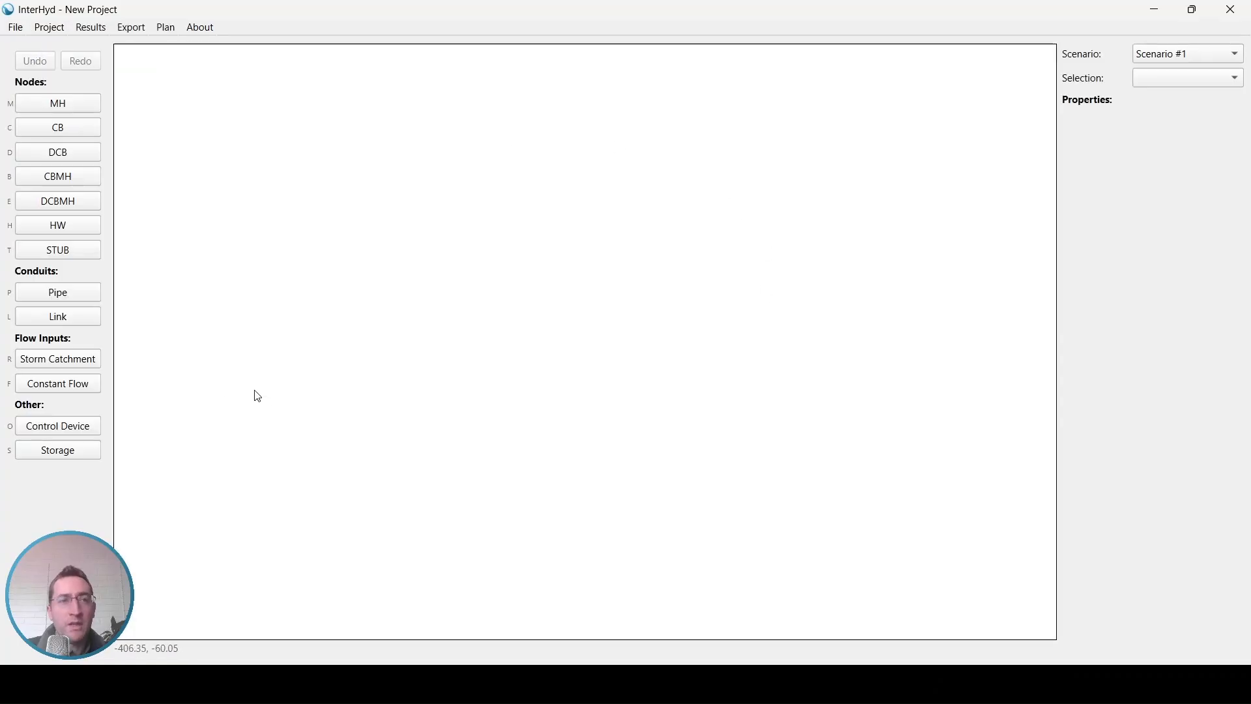
Step: Delete all default rainfall events from the new project's IDF data
left_click(49, 28)
left_click(73, 105)
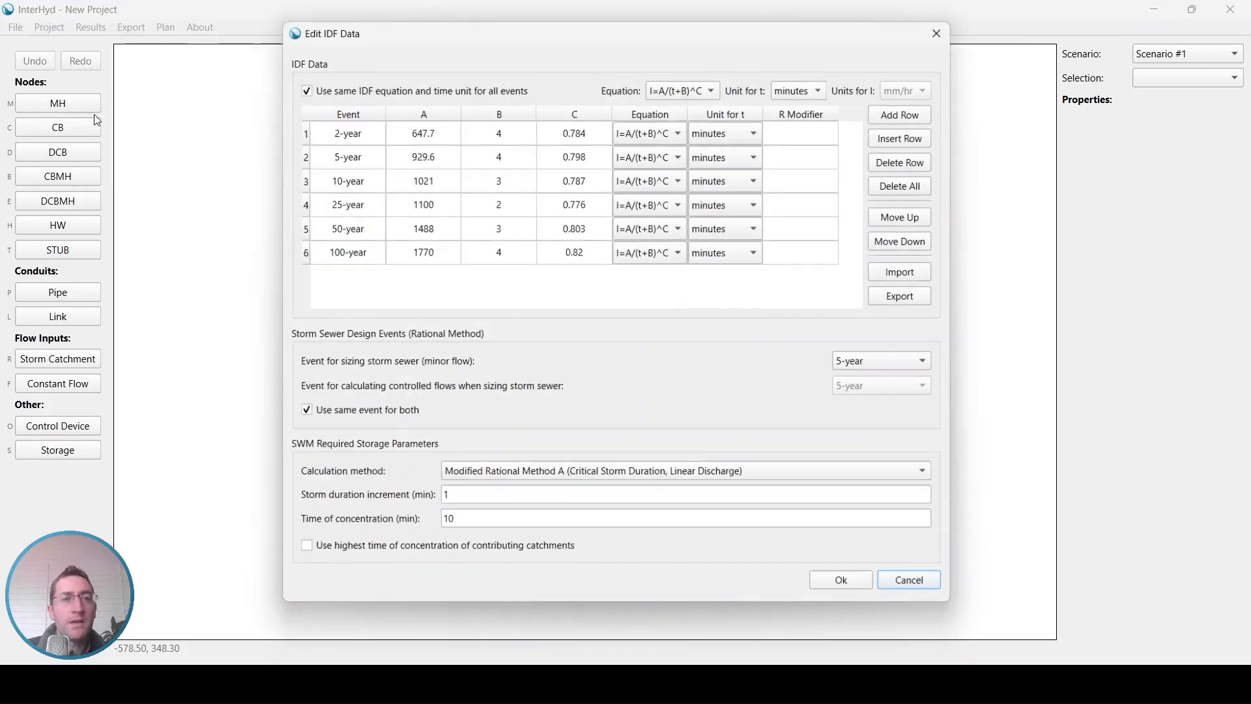
left_click_drag(352, 129, 354, 241)
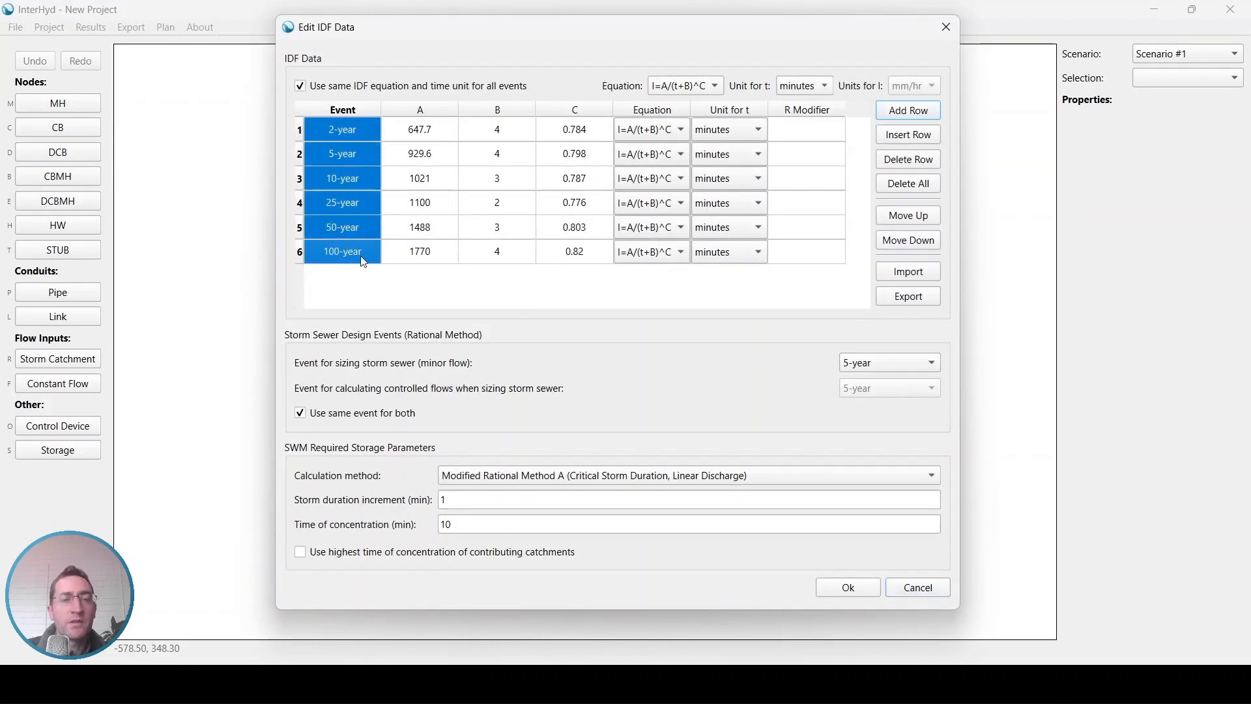
left_click(399, 278)
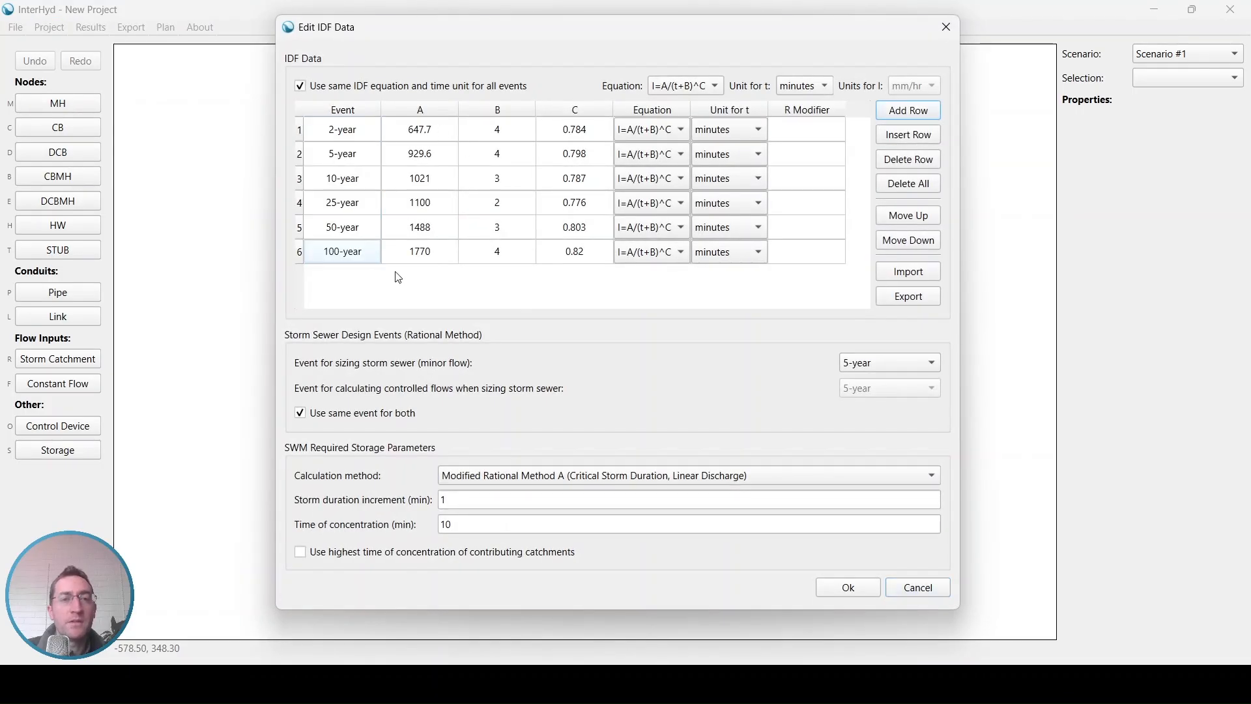
left_click(915, 190)
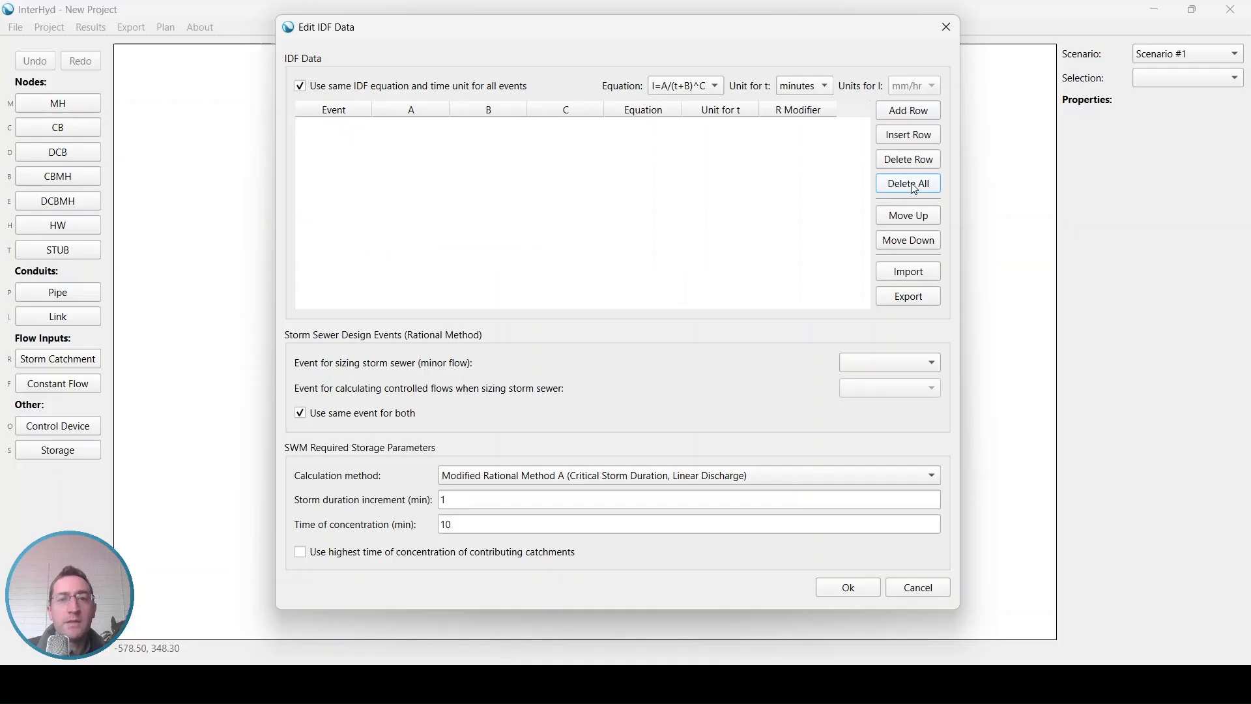
Step: Import my idf data.ih_idf from the InterHyd Tutorial folder into the IDF data and accept it
left_click(905, 272)
left_click(287, 341)
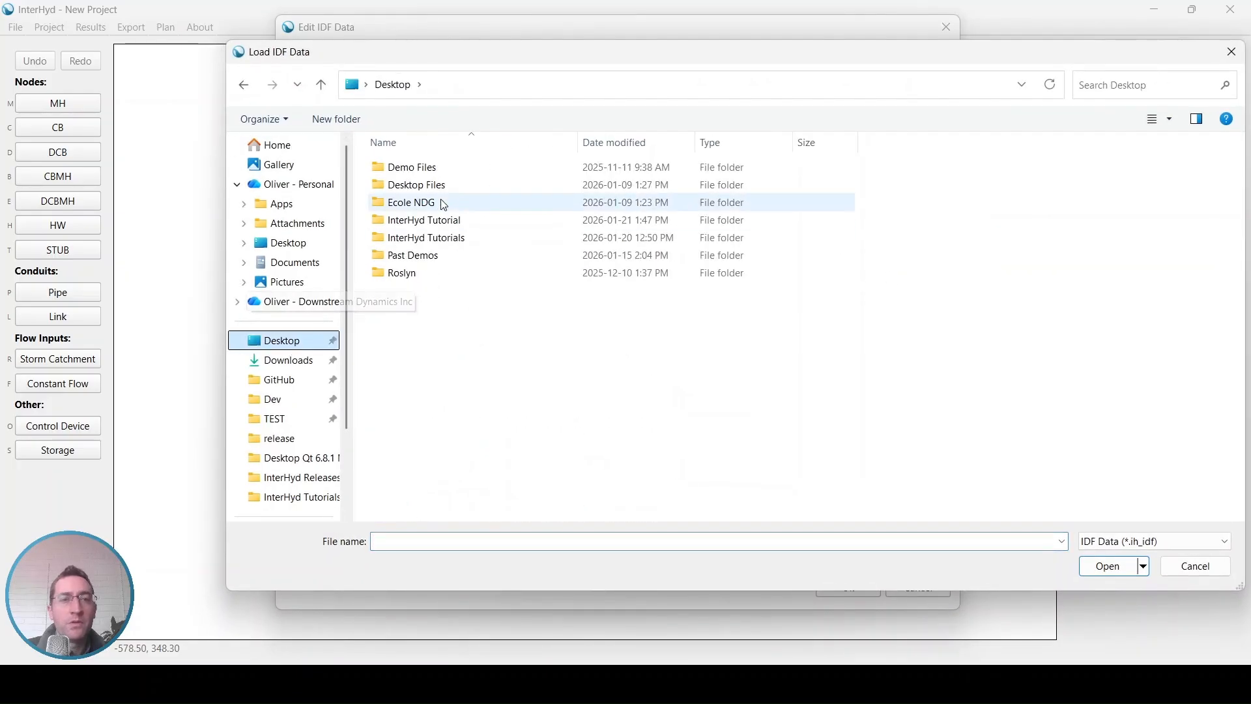
double_click(423, 221)
left_click(435, 171)
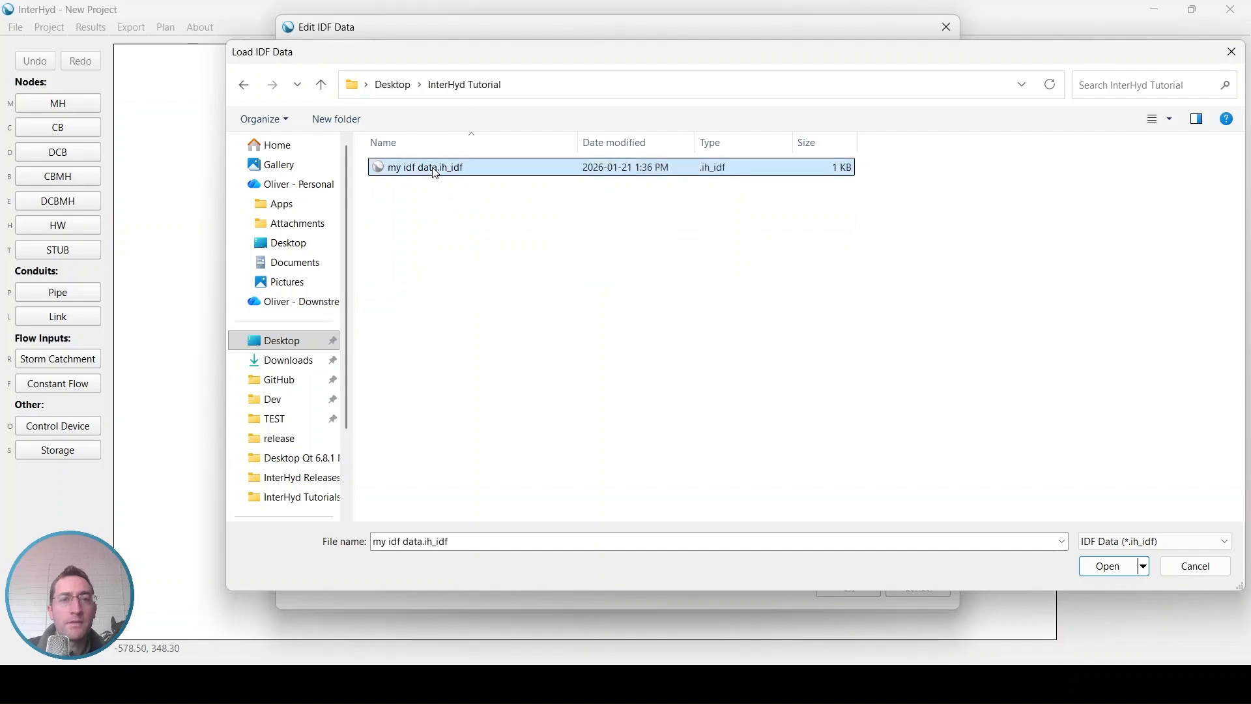
double_click(436, 170)
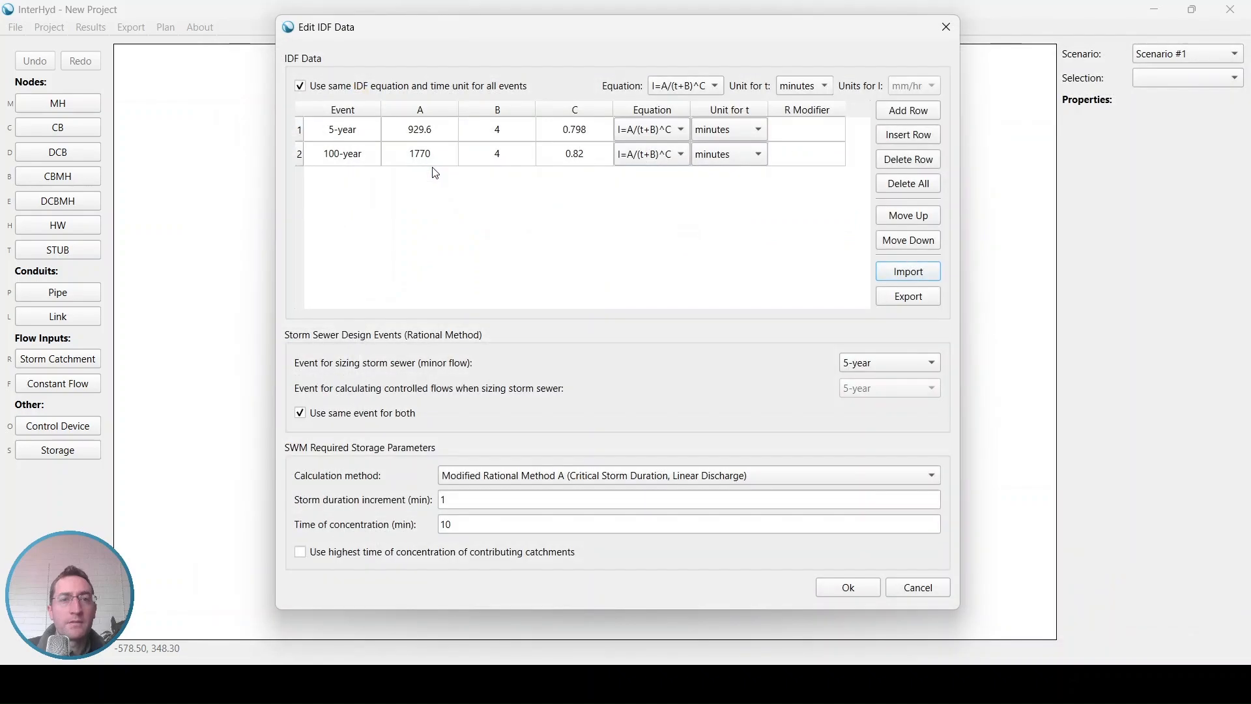
left_click(820, 585)
Step: Replace all default land uses with those imported from my landuse.ih_landuse in the InterHyd Tutorial folder
left_click(48, 27)
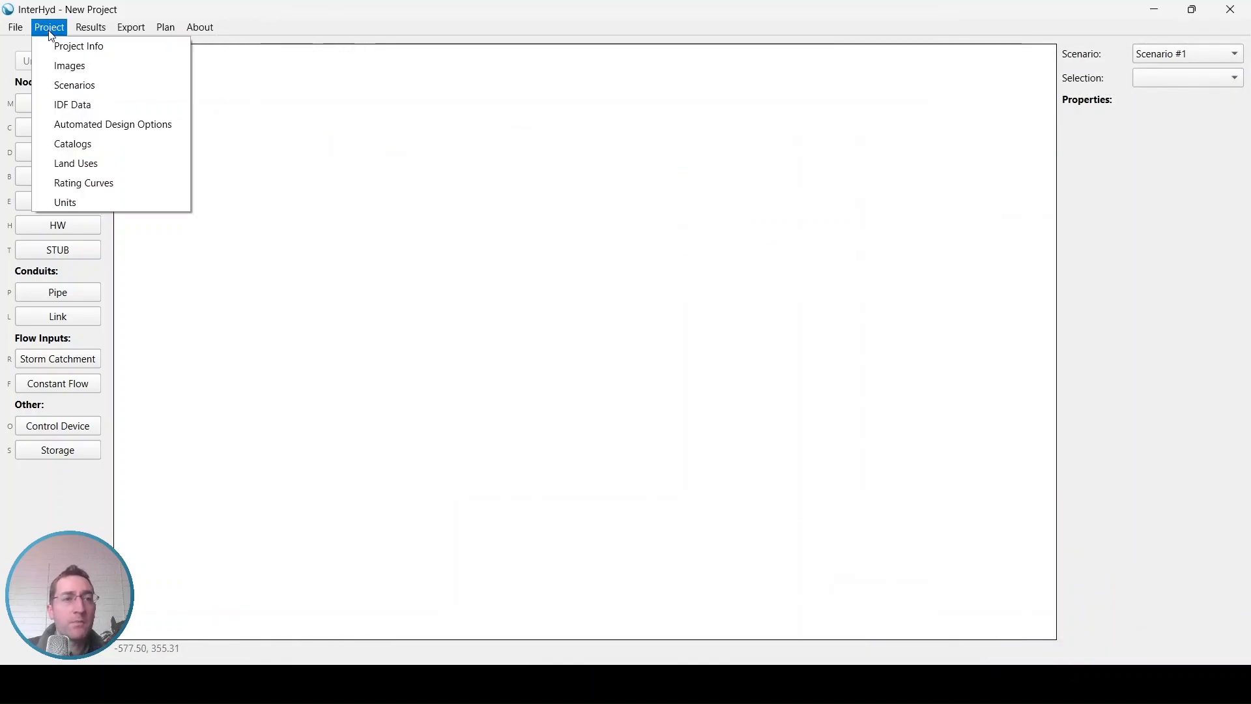
left_click(82, 169)
left_click(740, 213)
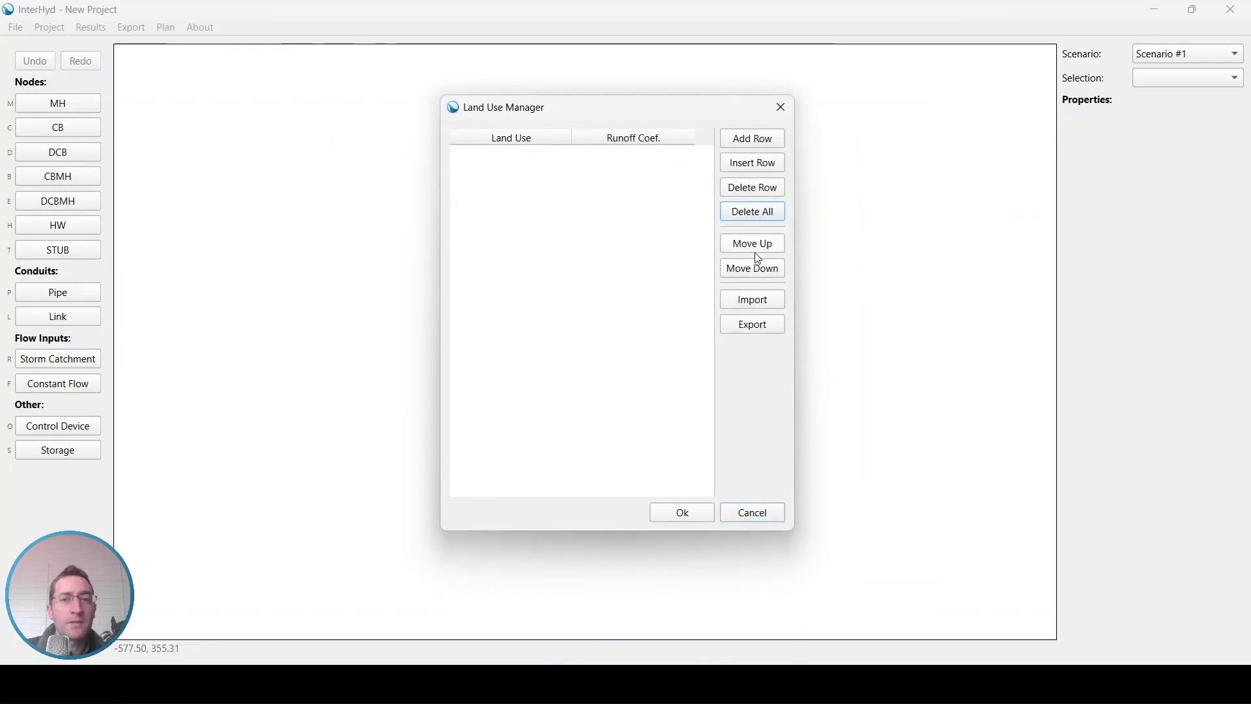
left_click(754, 300)
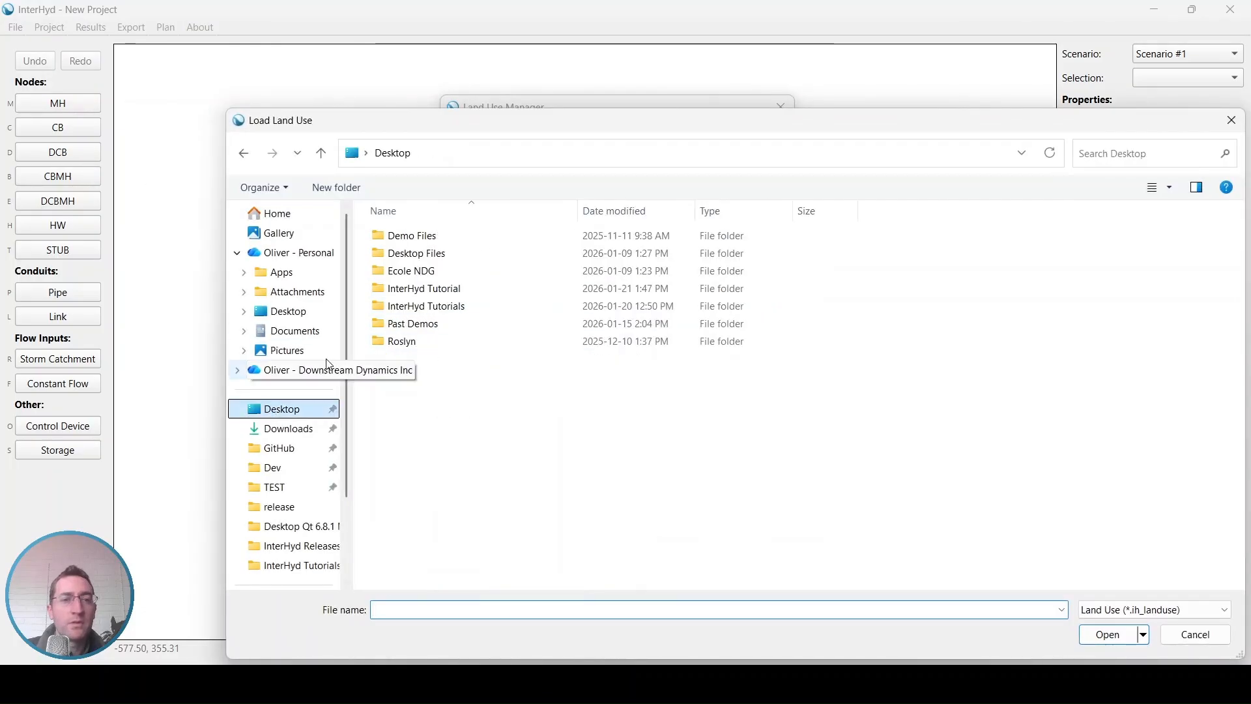
double_click(404, 288)
double_click(431, 238)
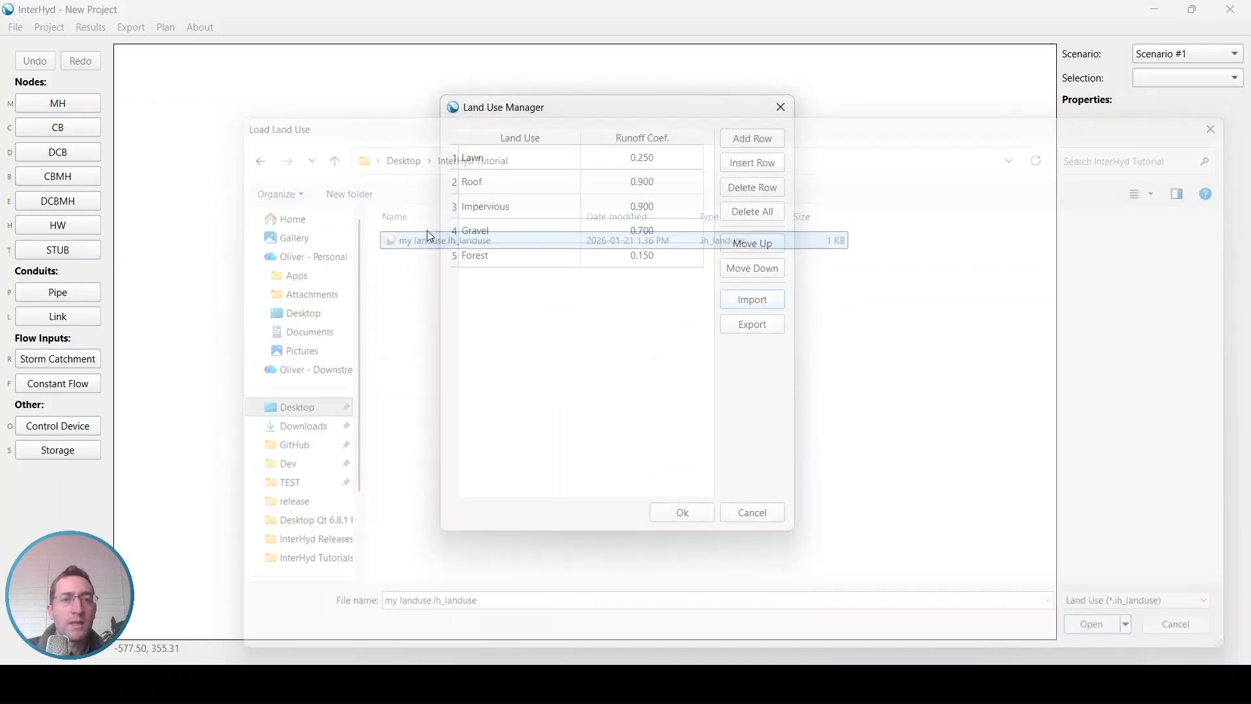
left_click(500, 232)
left_click(499, 256)
left_click(693, 516)
Step: Import the my DICB.ih_catalog node catalog from the InterHyd Tutorial folder into the project's catalogs
left_click(49, 28)
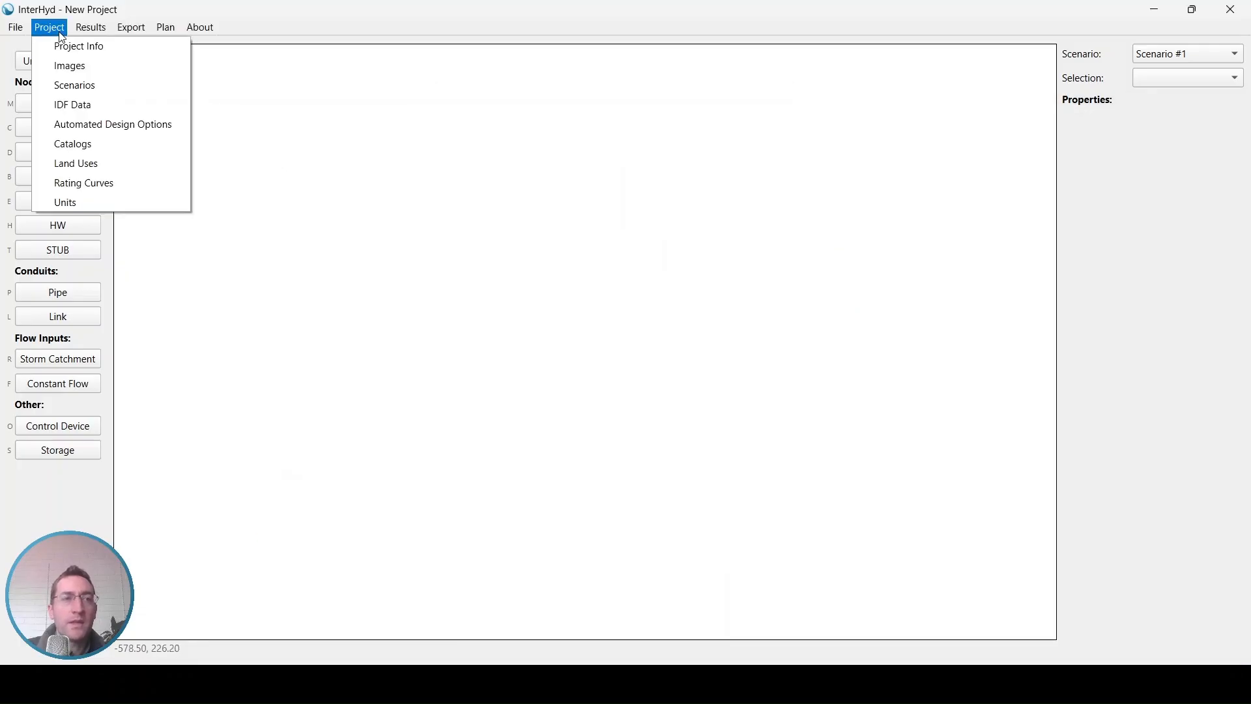
left_click(85, 138)
left_click(421, 180)
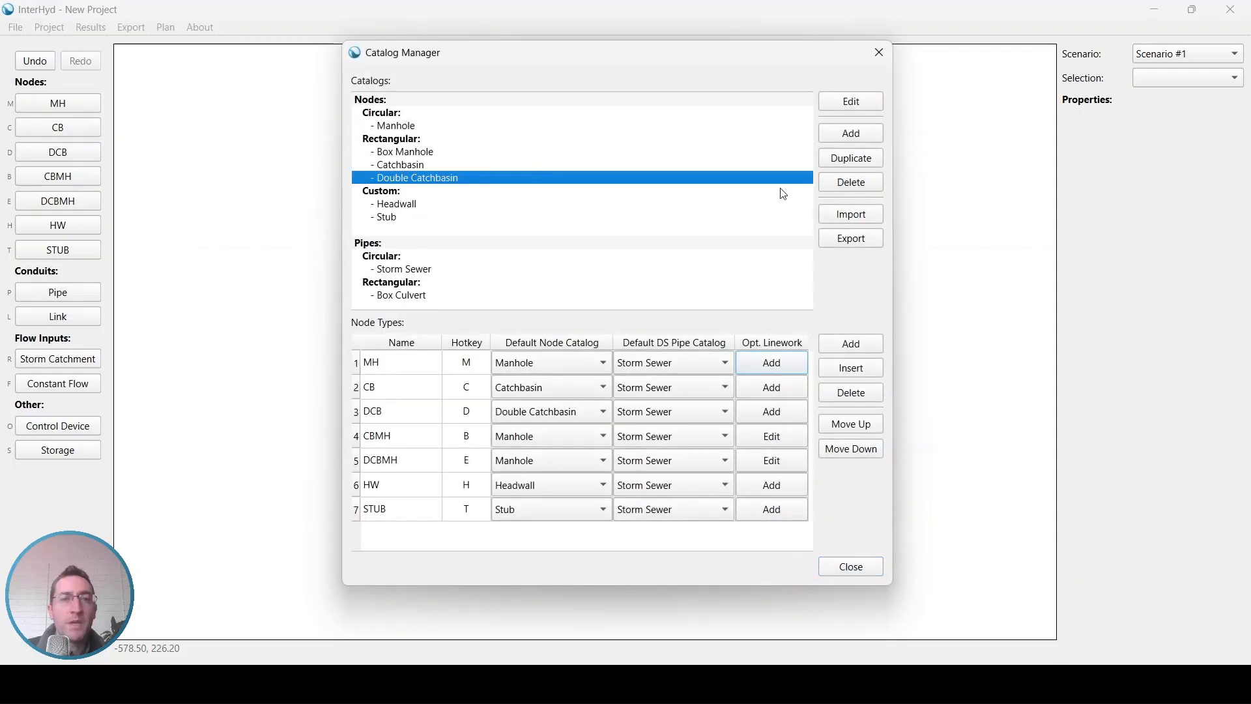
left_click(860, 217)
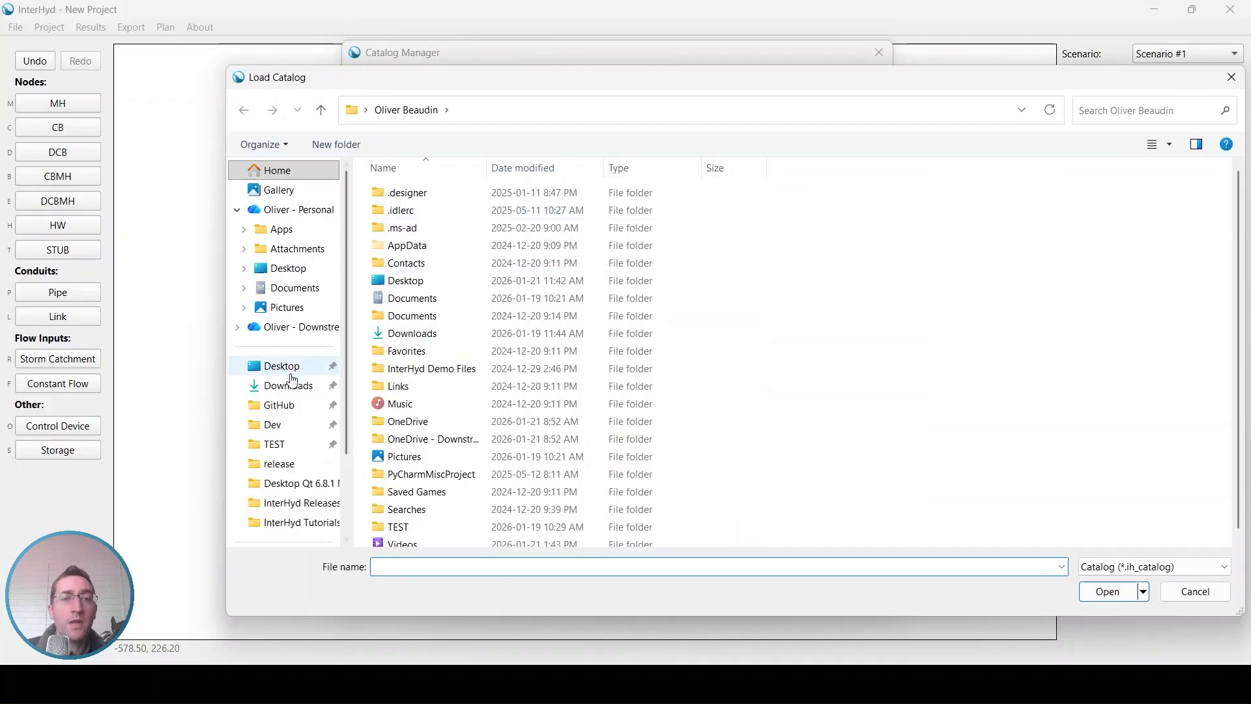
left_click(291, 373)
double_click(427, 253)
left_click(412, 196)
double_click(440, 200)
left_click(428, 194)
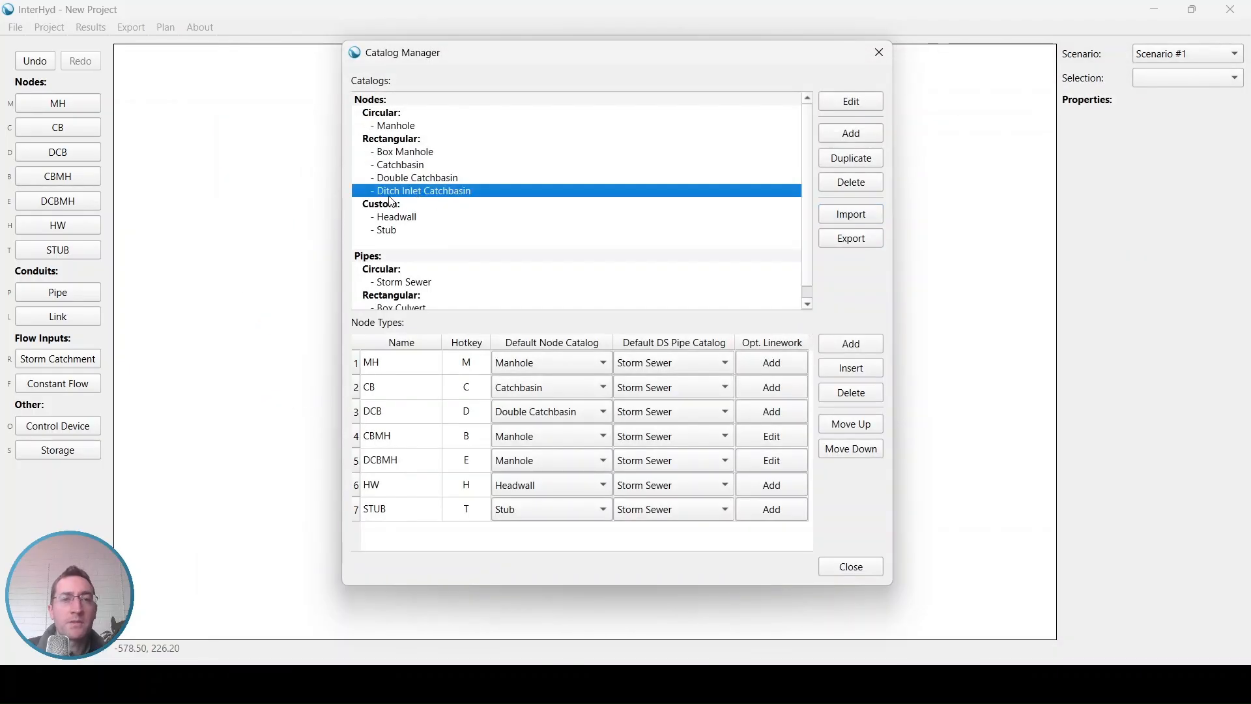
left_click(847, 566)
Step: Draw a chain of four manholes joined by three pipes, the first two pipes about 40.5 m and 34.5 m long
key("ctrl+s")
key("Escape")
key("m")
left_click(364, 168)
left_click(748, 251)
left_click(803, 440)
left_click(630, 581)
key("Escape")
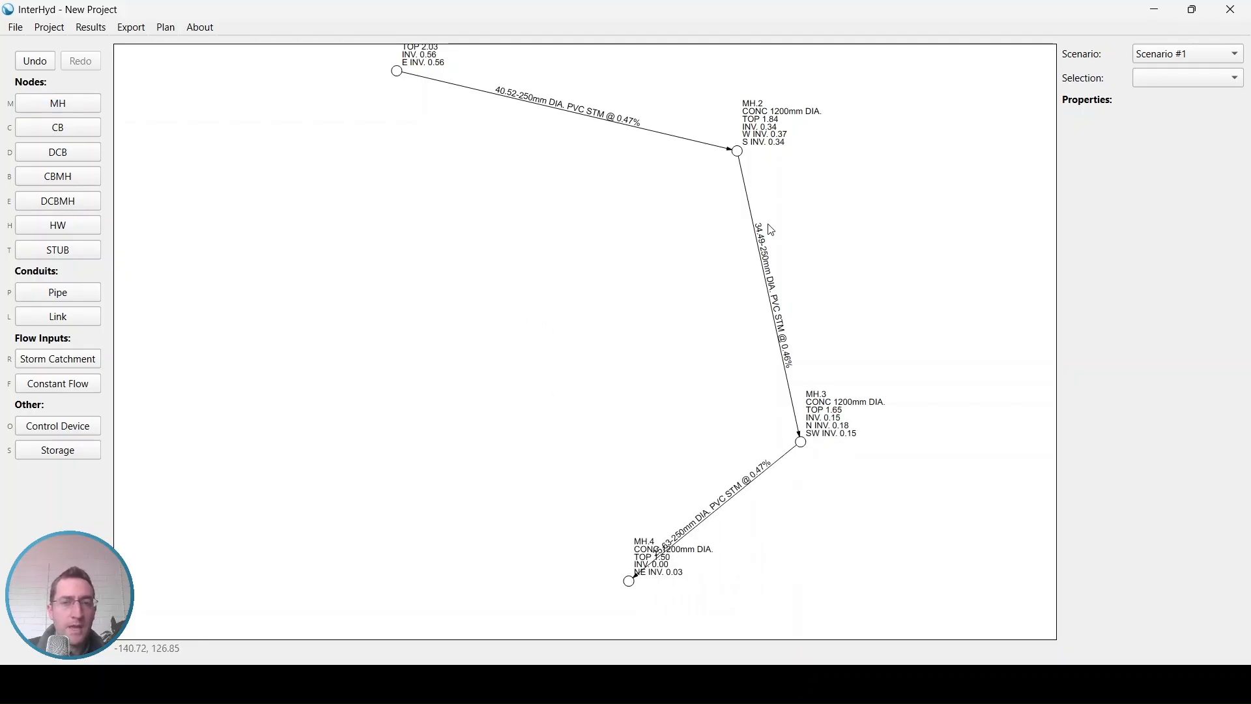
left_click_drag(853, 111, 814, 224)
left_click_drag(558, 254, 588, 207)
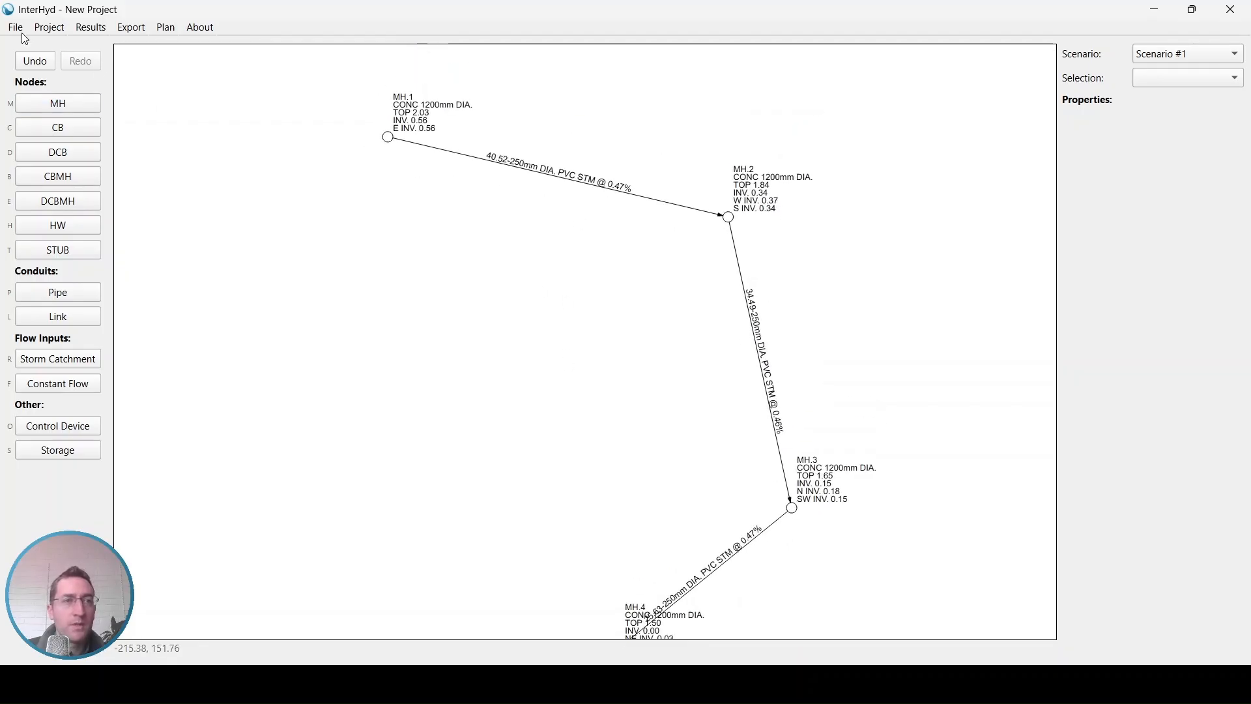
Step: Save the project in the Desktop's InterHyd Tutorial folder as "MyProject"
key("ctrl+s")
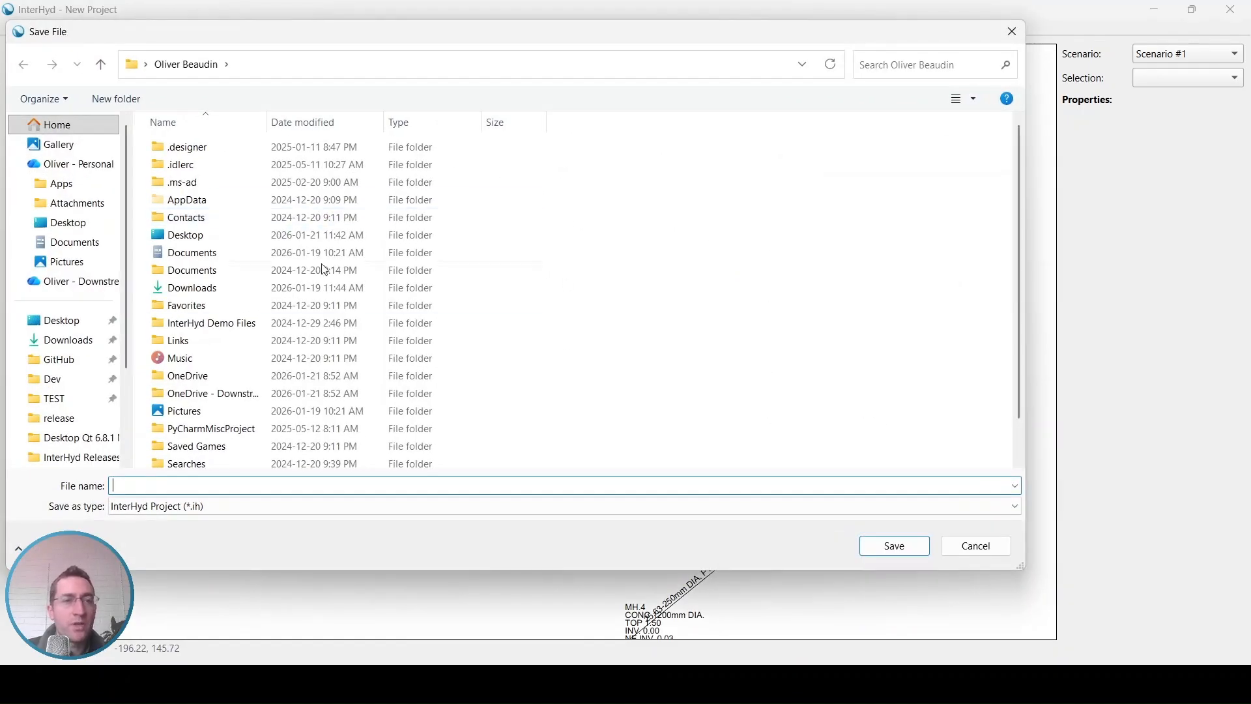
left_click(74, 328)
double_click(229, 206)
left_click(196, 486)
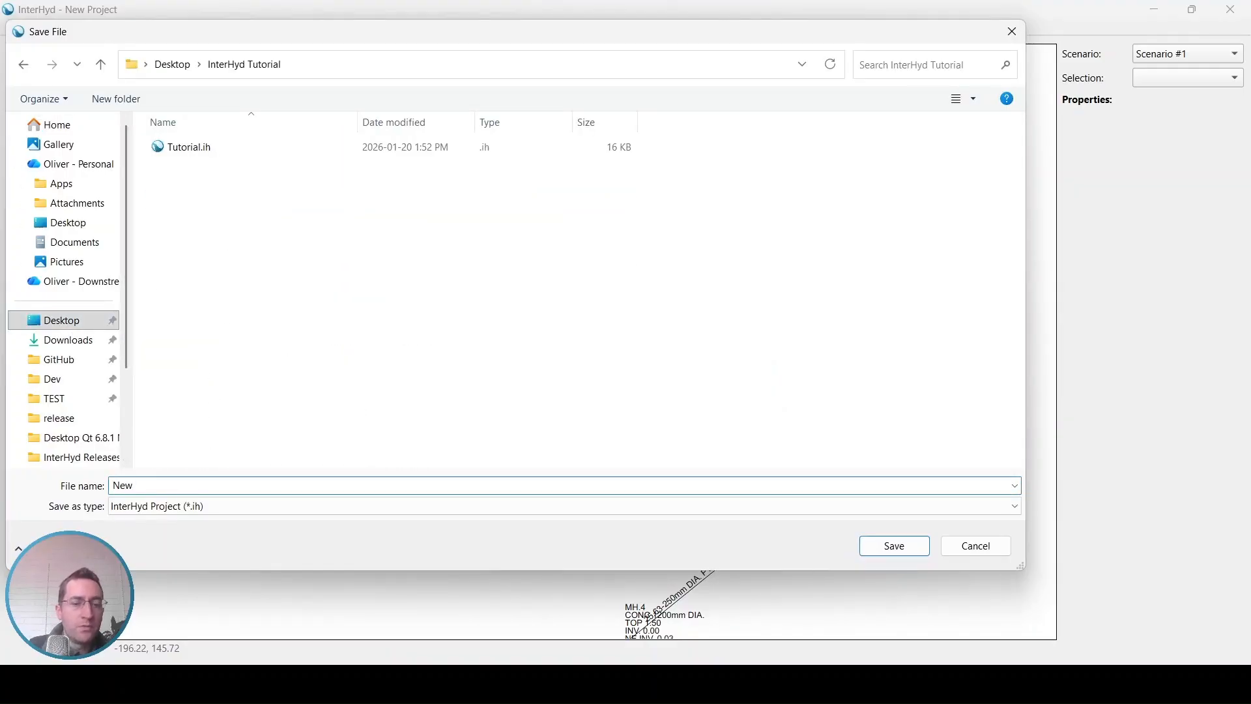
type("MyProject")
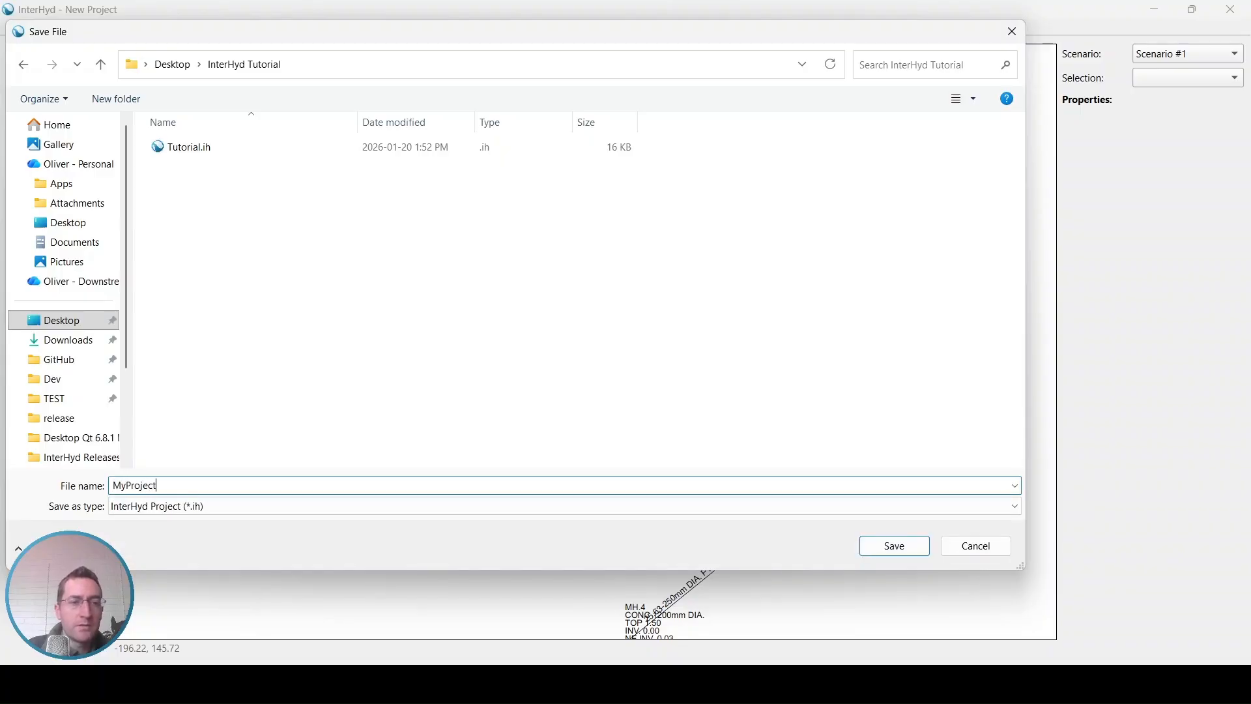
key("Return")
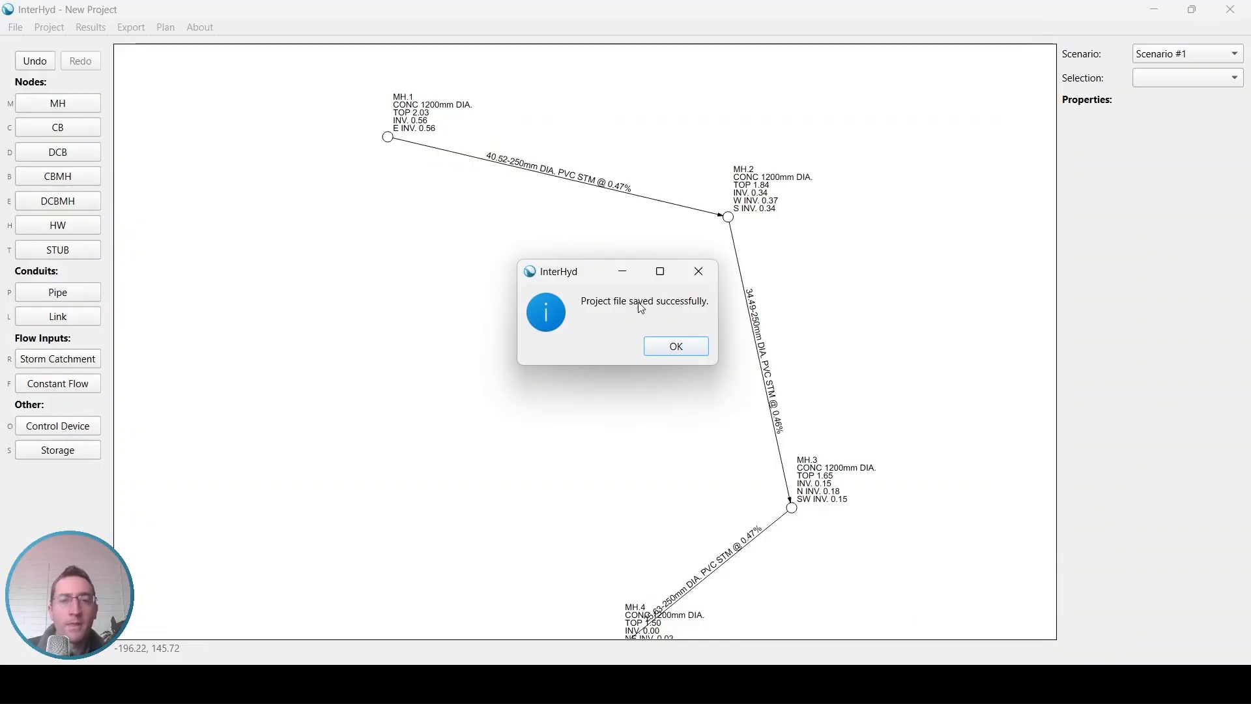
Step: Acknowledge the project save and bring the whole pipe run down to MH.4 into view
left_click(666, 346)
left_click(49, 28)
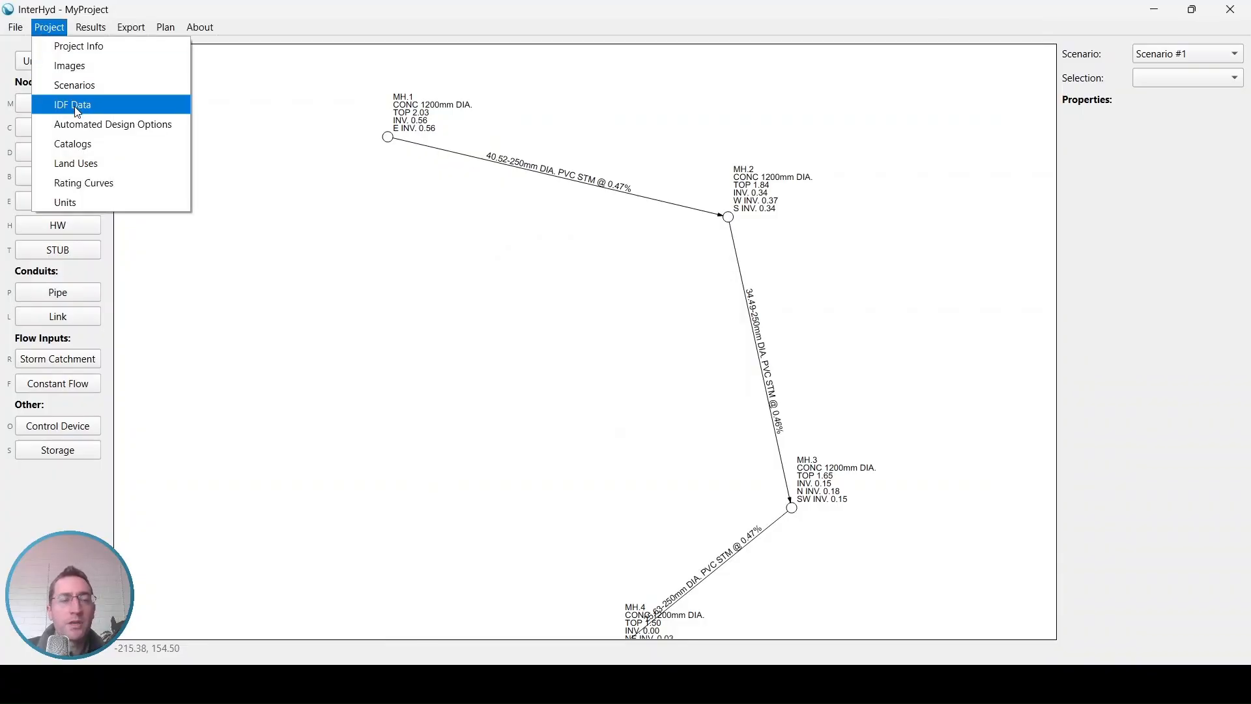
key("Escape")
key("Escape")
left_click_drag(308, 189, 314, 164)
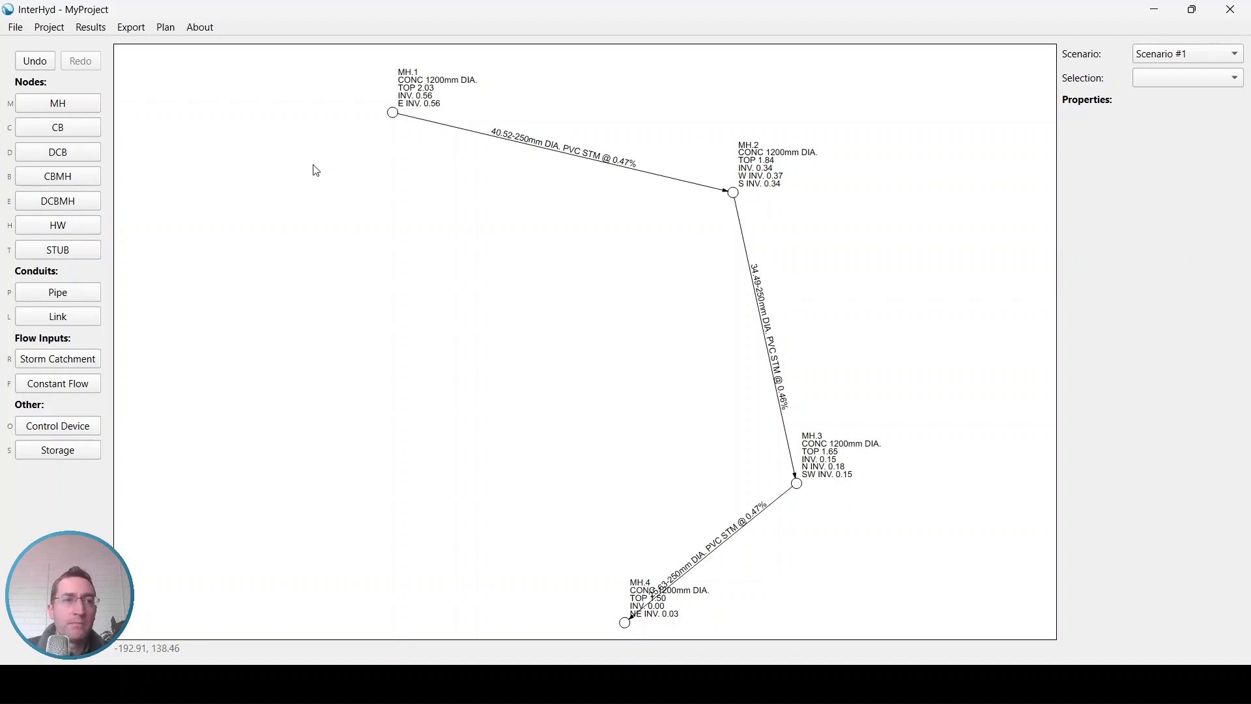
Step: Save the project as a template named "my template" in the Desktop's InterHyd Tutorial folder
left_click(17, 29)
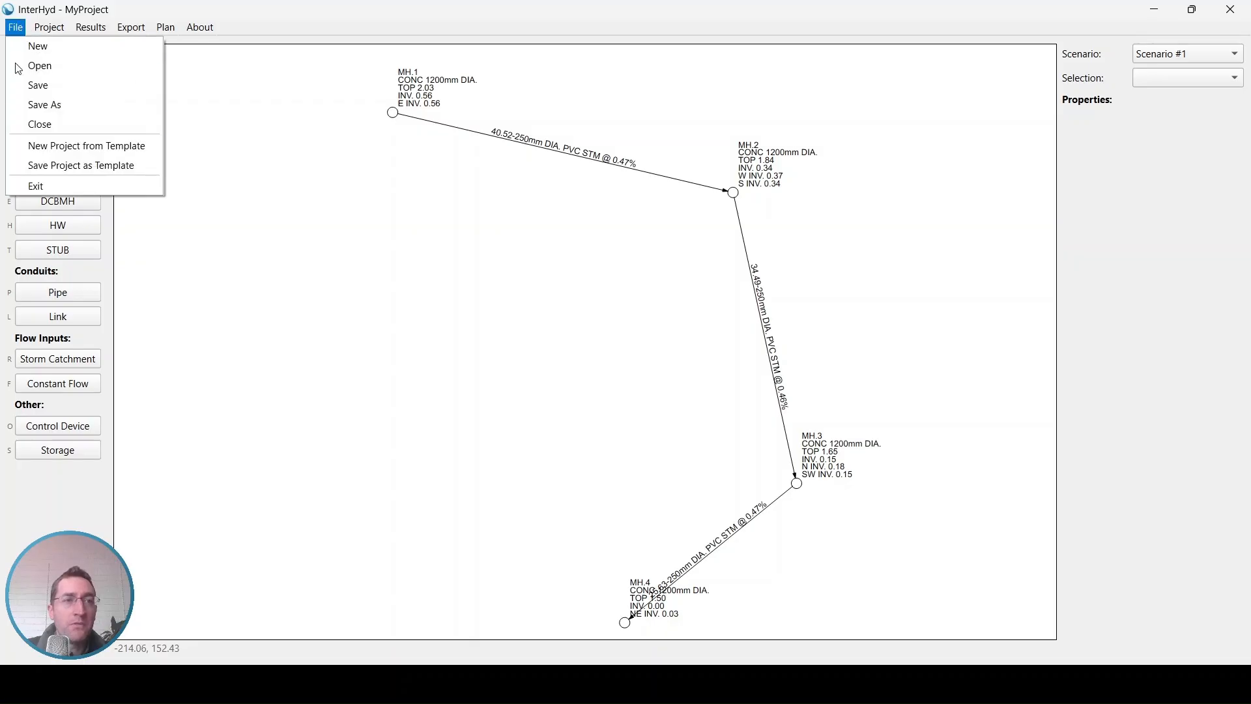
left_click(90, 171)
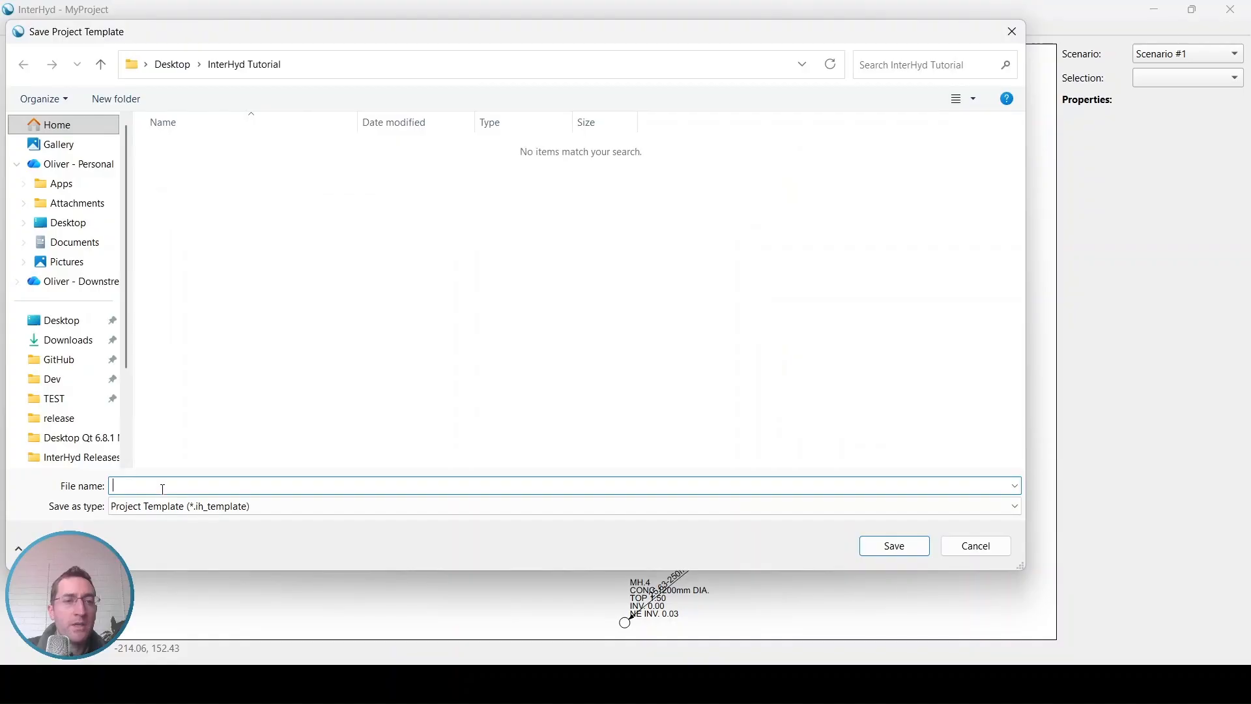
type("my")
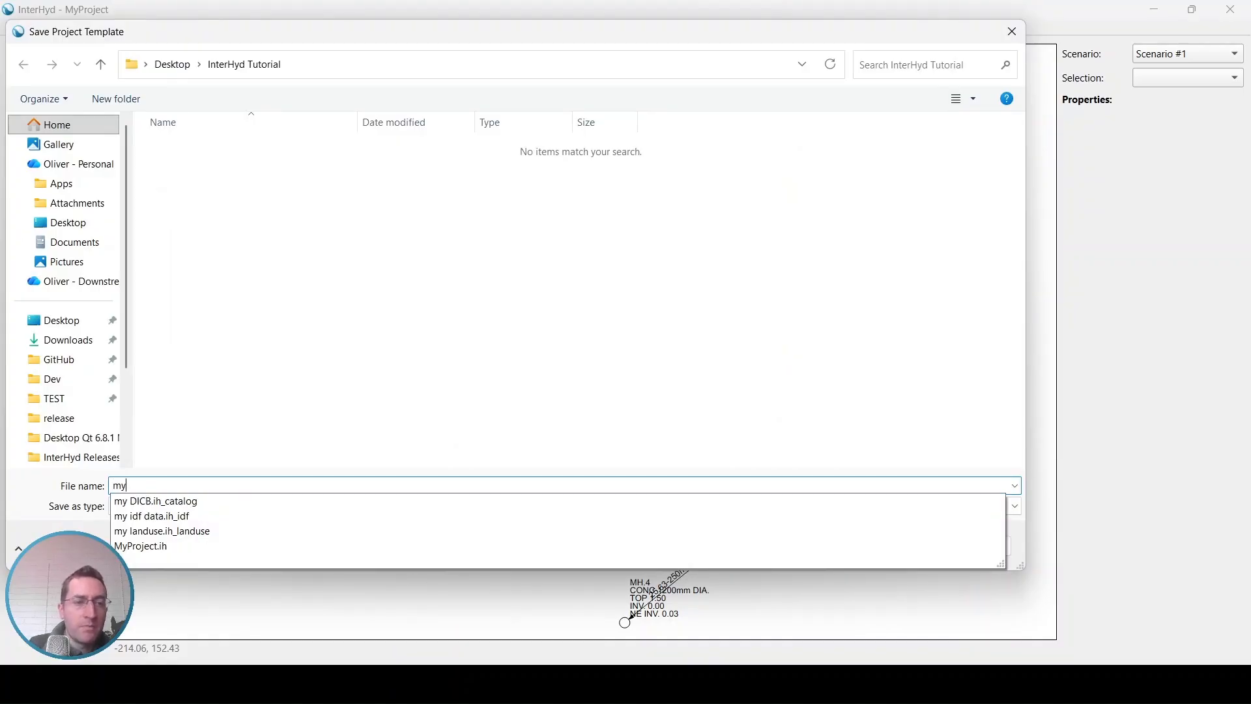
type(" templat")
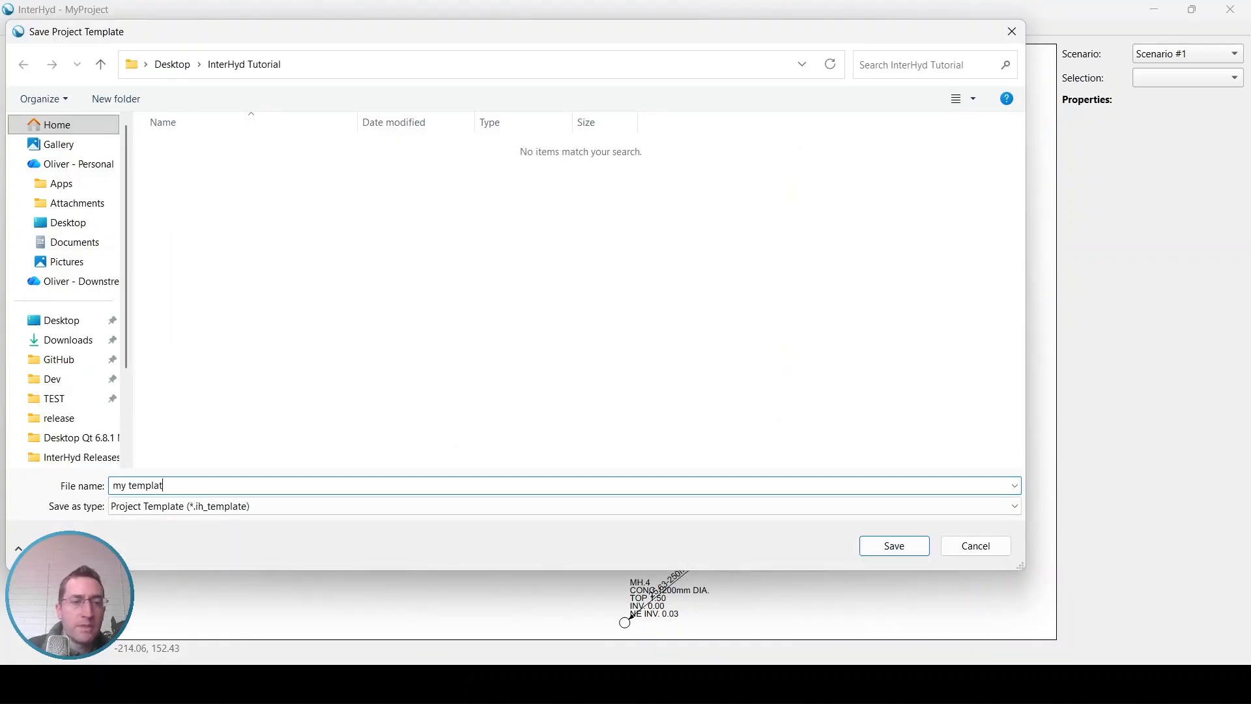
type("e")
left_click(875, 542)
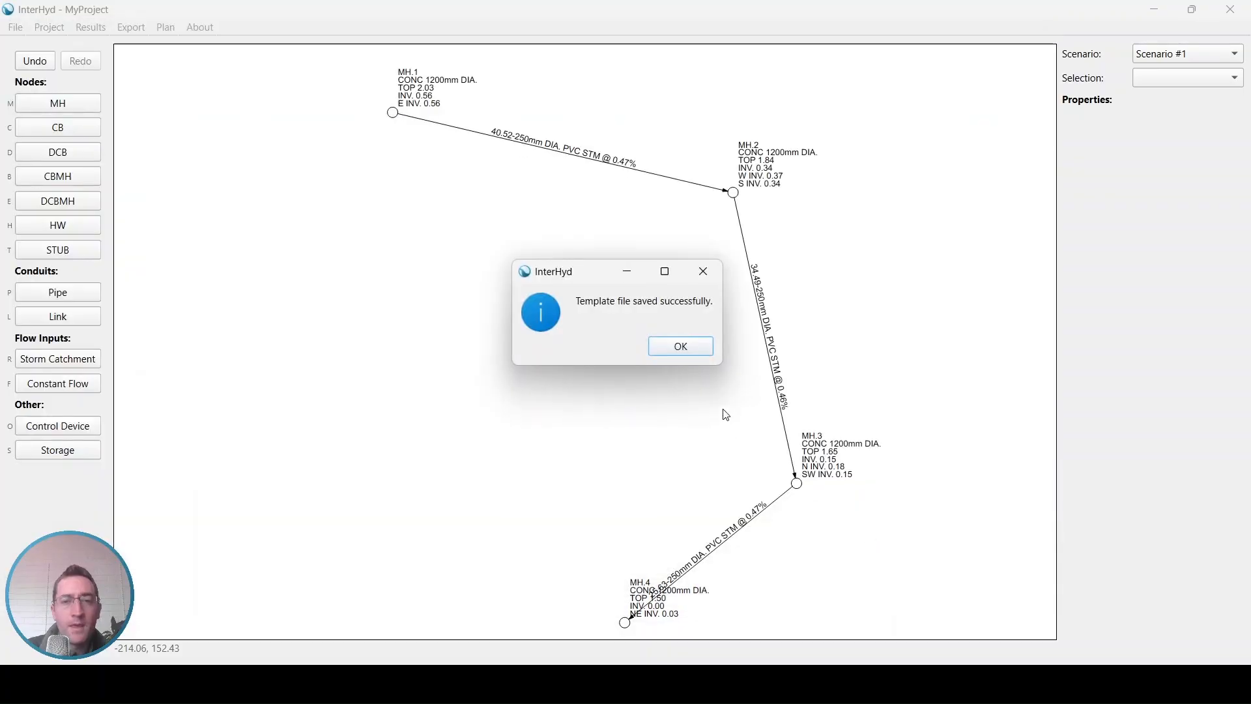
left_click(681, 346)
left_click(56, 30)
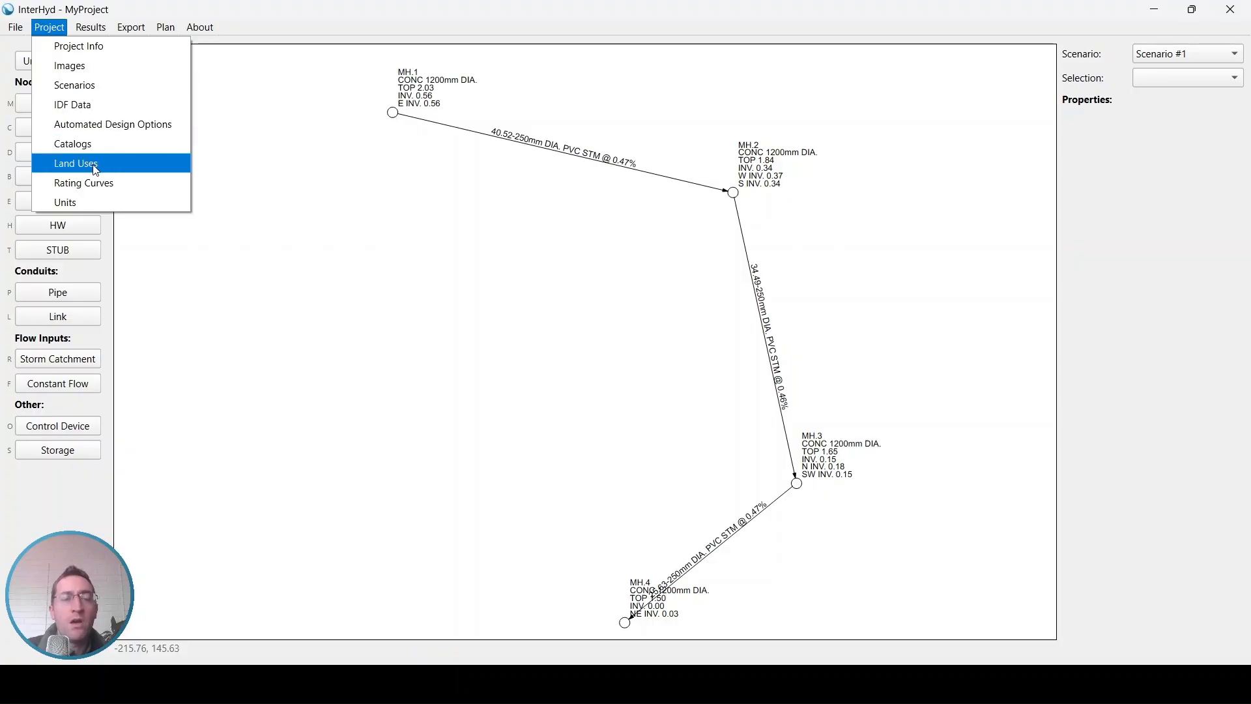
key("Escape")
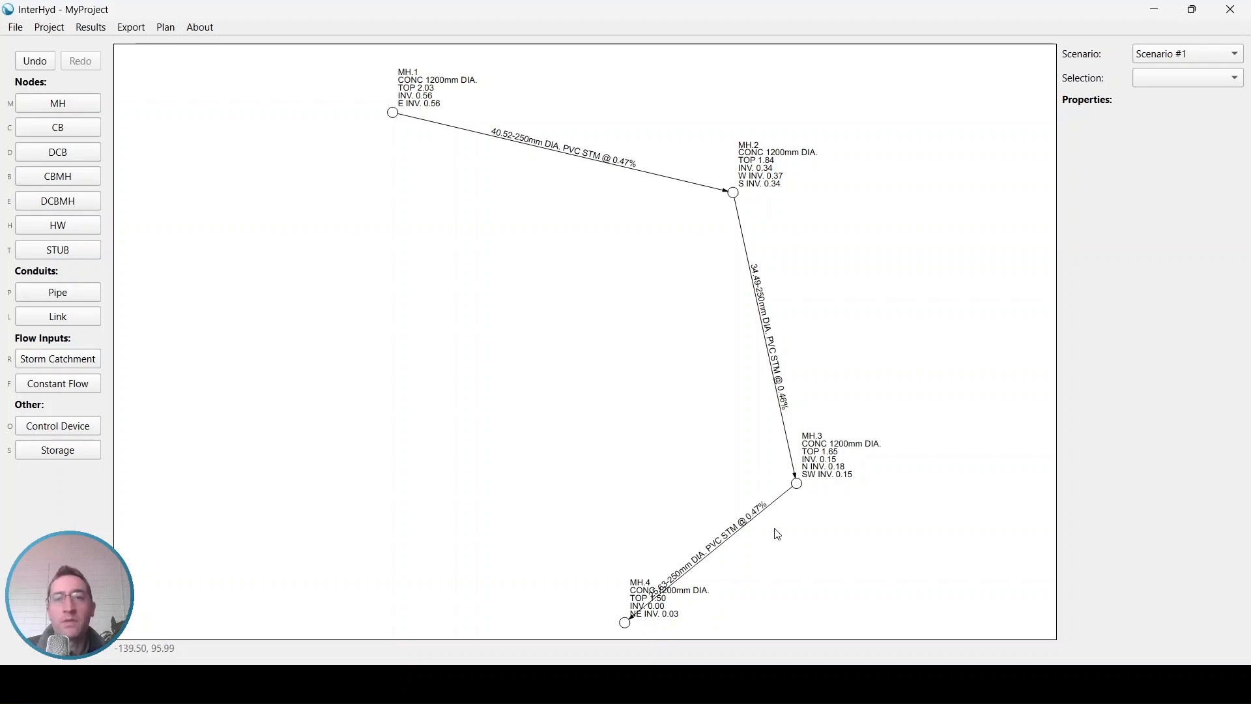
Step: Close the current project and create a new one from my template.ih_template in the Desktop's InterHyd Tutorial folder
left_click(24, 33)
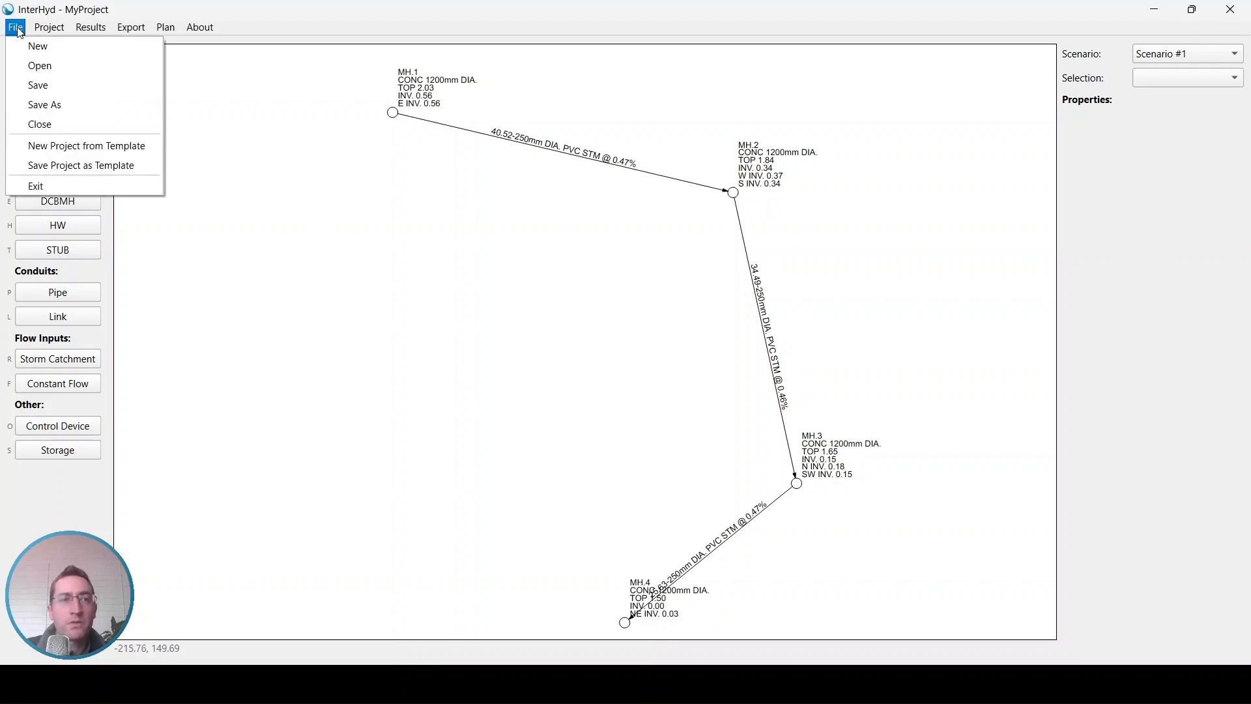
left_click(45, 124)
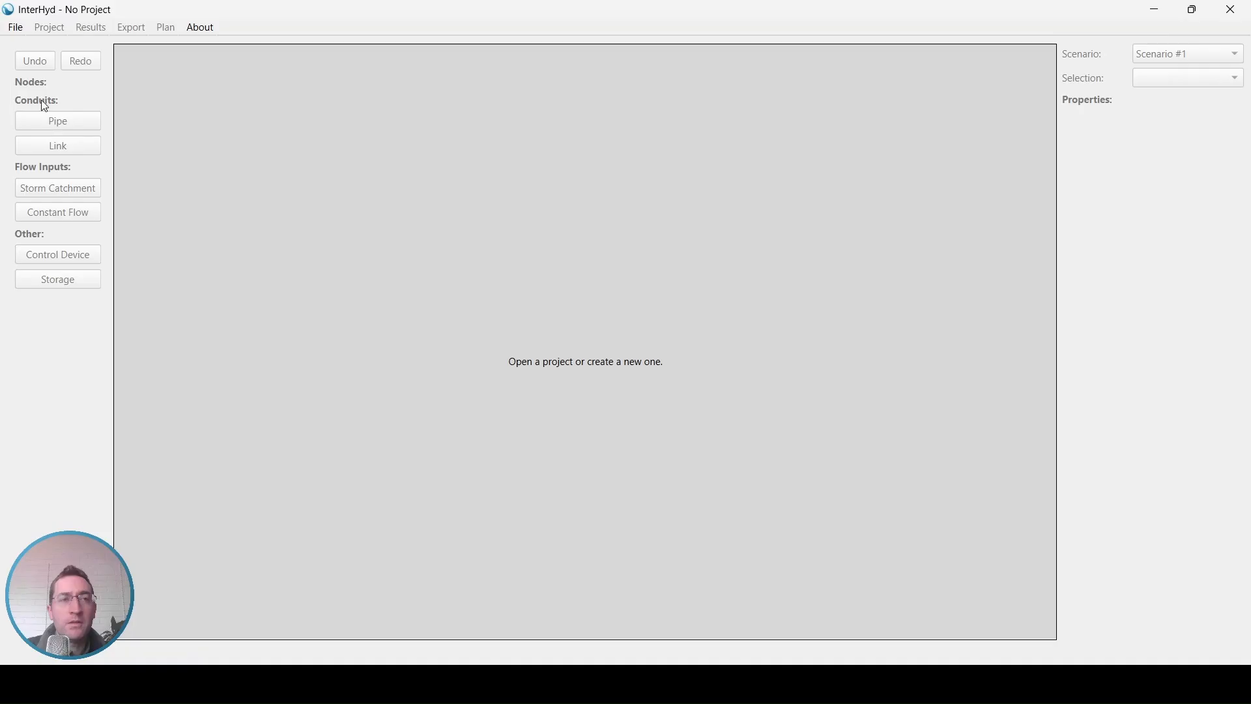
left_click(18, 30)
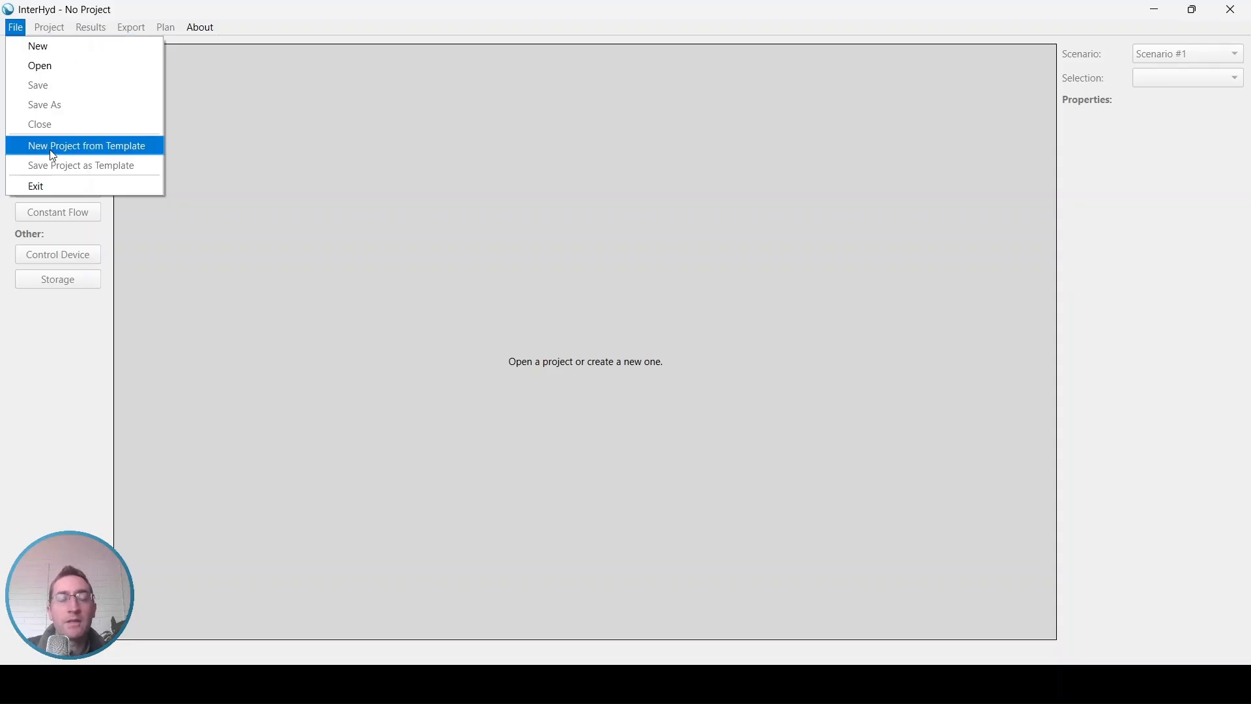
left_click(114, 157)
left_click(62, 320)
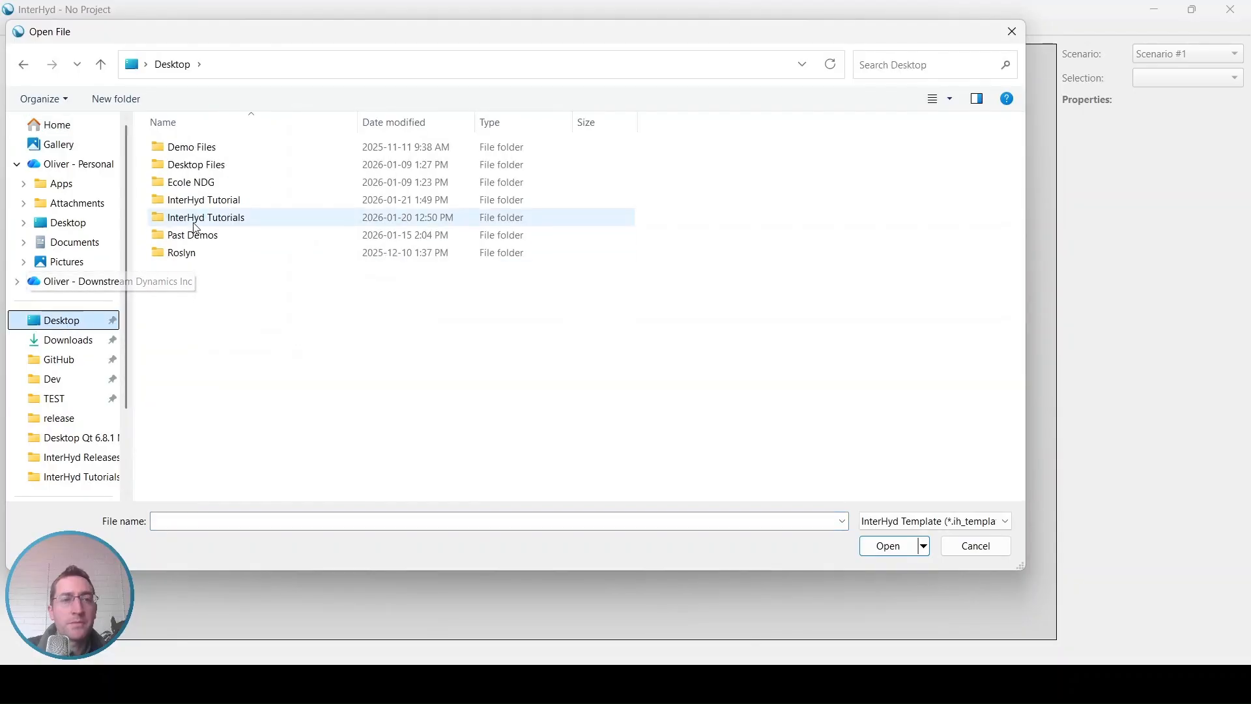
double_click(207, 199)
left_click(193, 152)
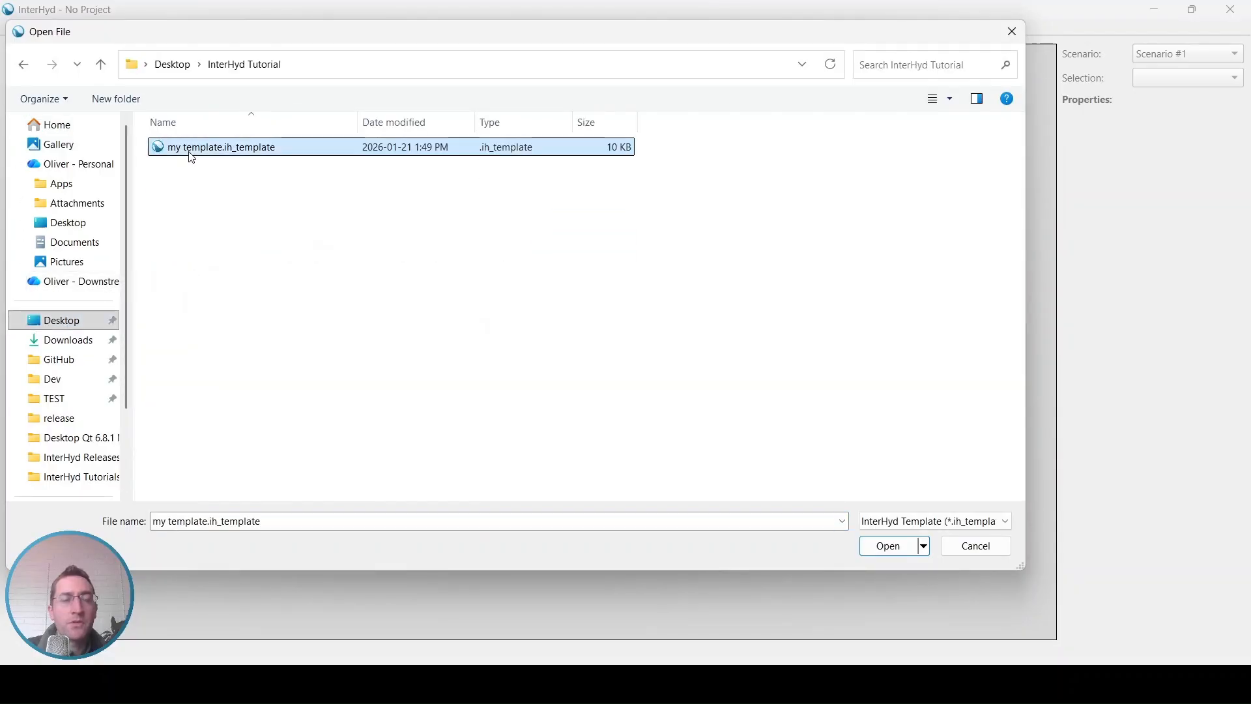
double_click(243, 153)
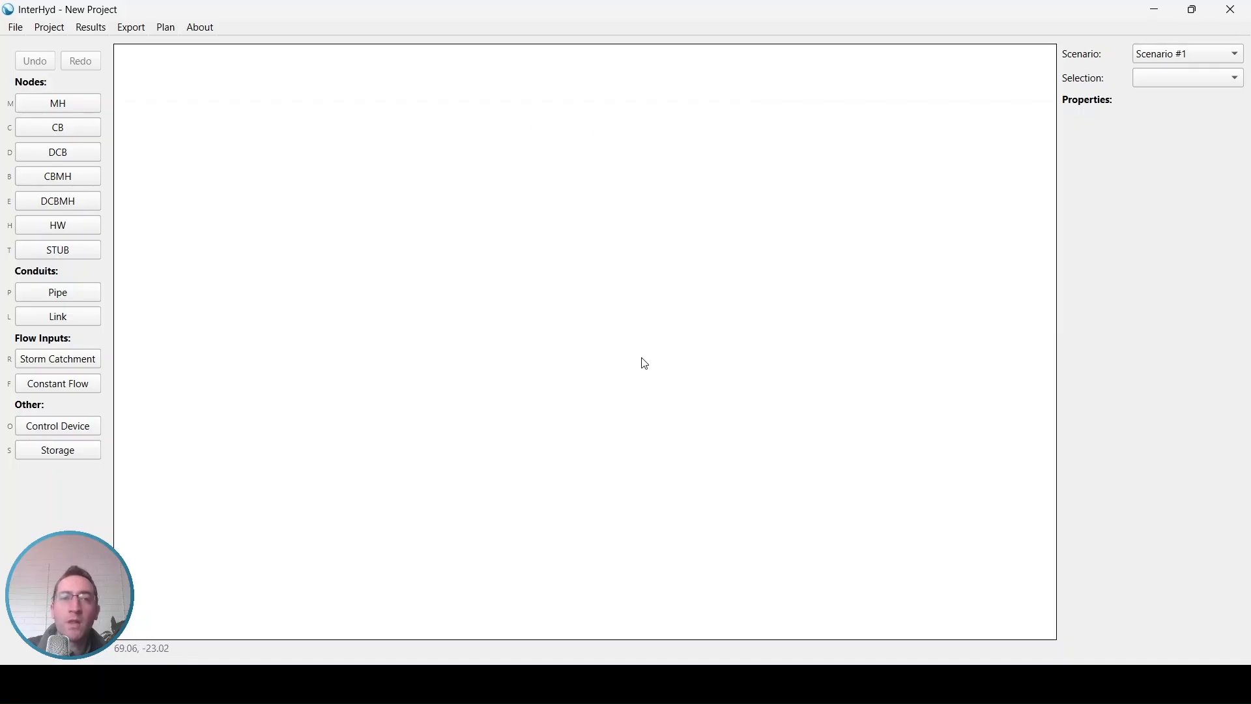
Step: Check the event rows in the new project's IDF data
left_click(62, 29)
left_click(72, 105)
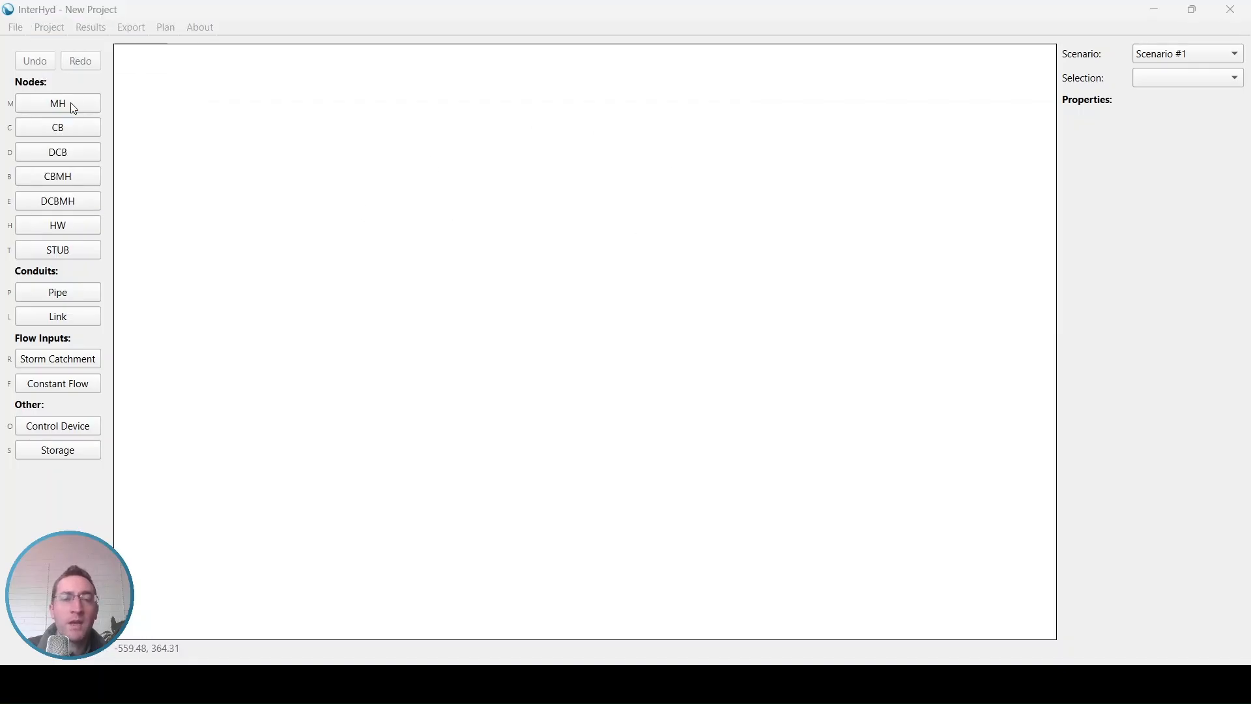
left_click_drag(356, 134, 358, 154)
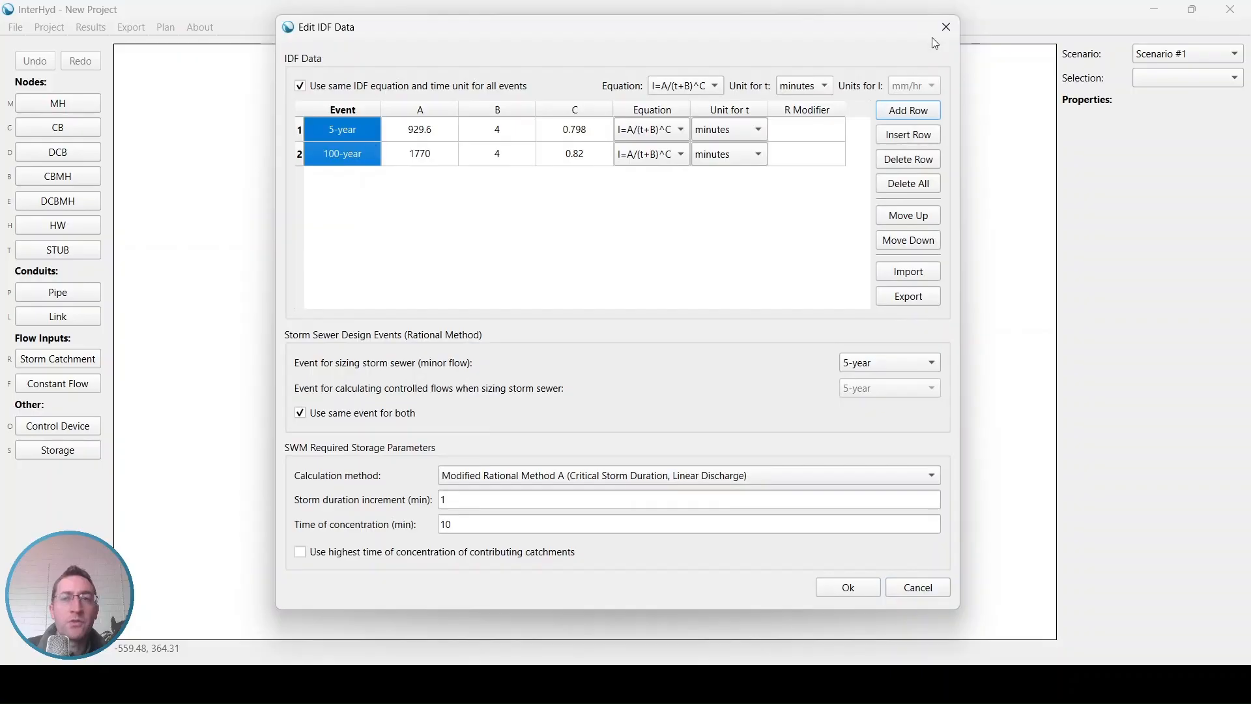
left_click(946, 27)
Step: Check the new project's land uses for the customised Gravel and Forest entries
left_click(52, 27)
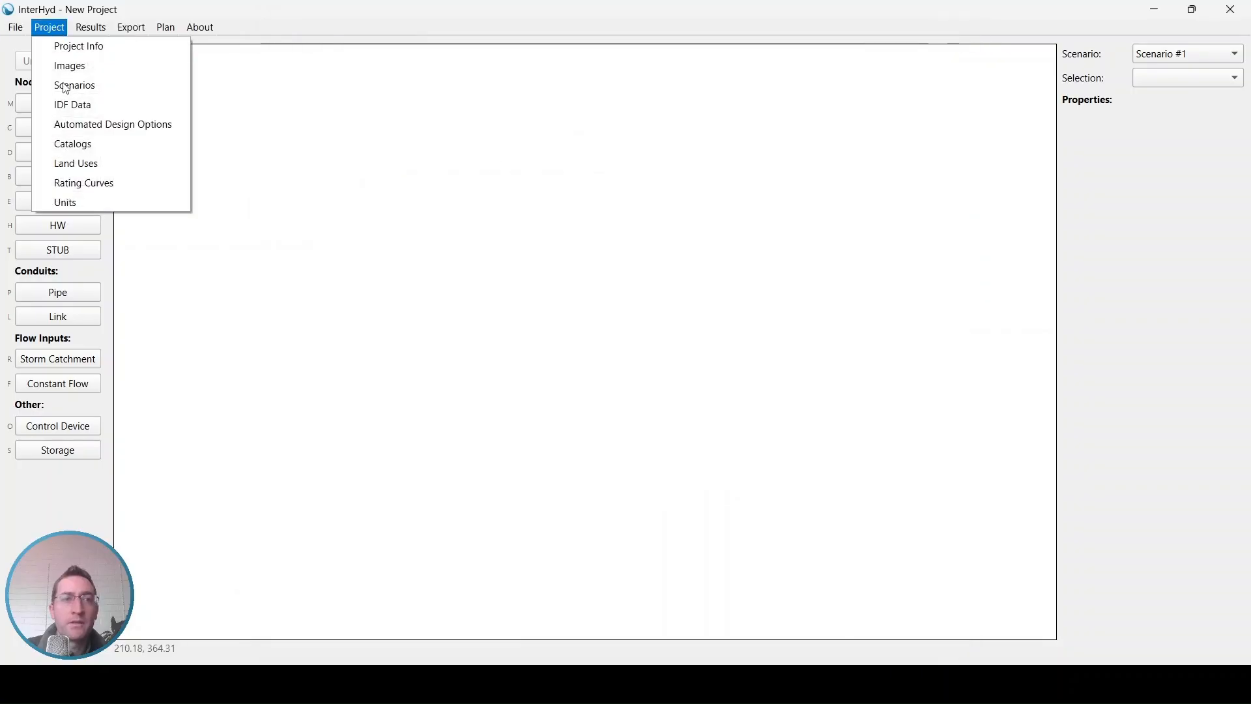
left_click(71, 161)
left_click_drag(490, 232, 498, 255)
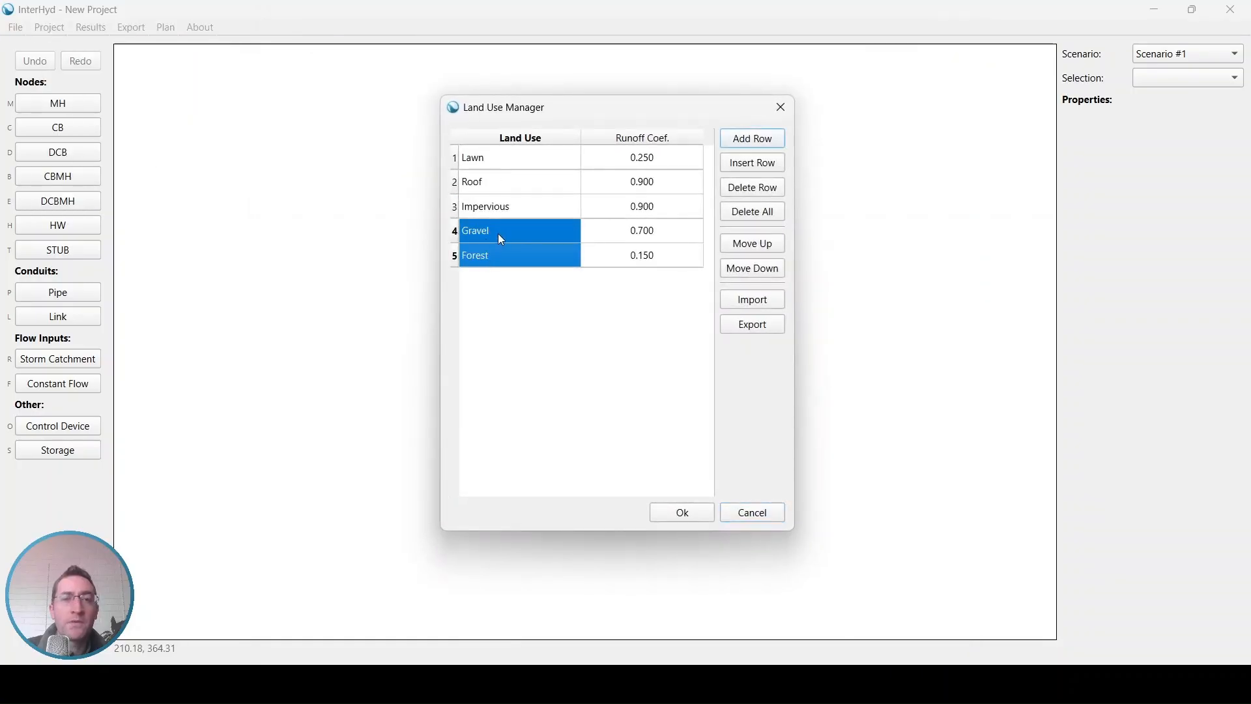
left_click(776, 113)
Step: Check the new project's node catalogs for the Ditch Inlet Catchbasin
left_click(50, 27)
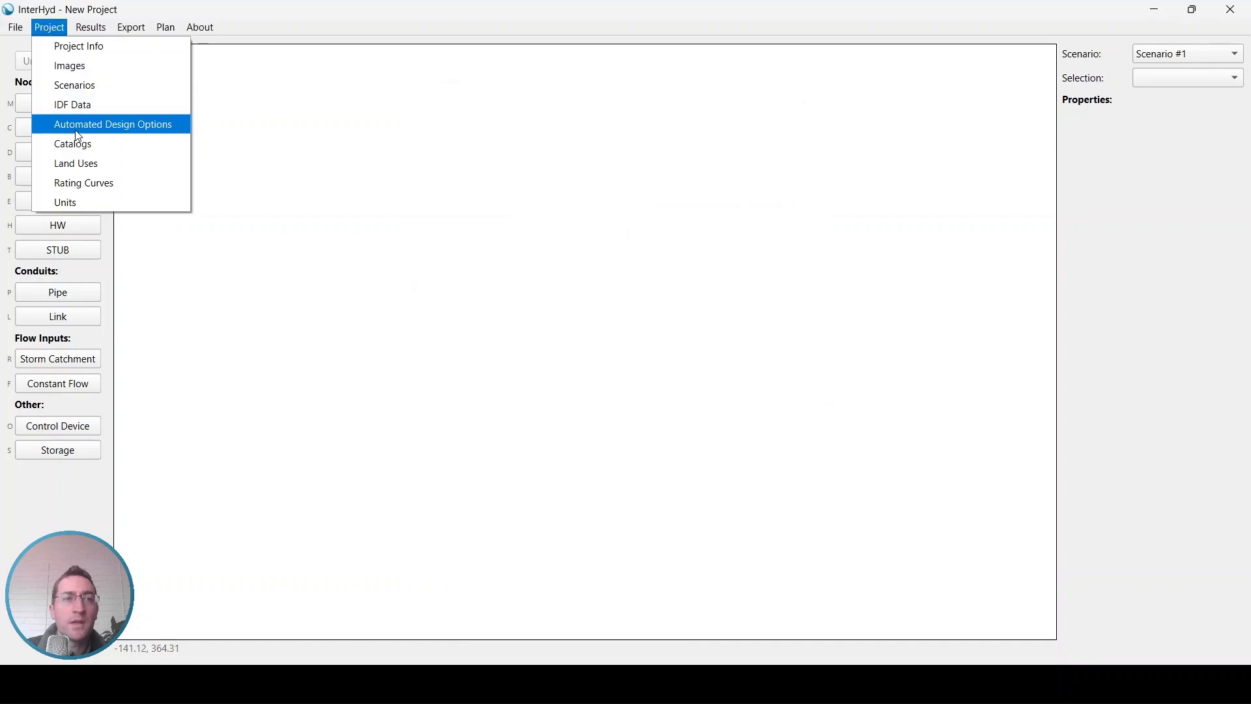
left_click(102, 146)
left_click(406, 193)
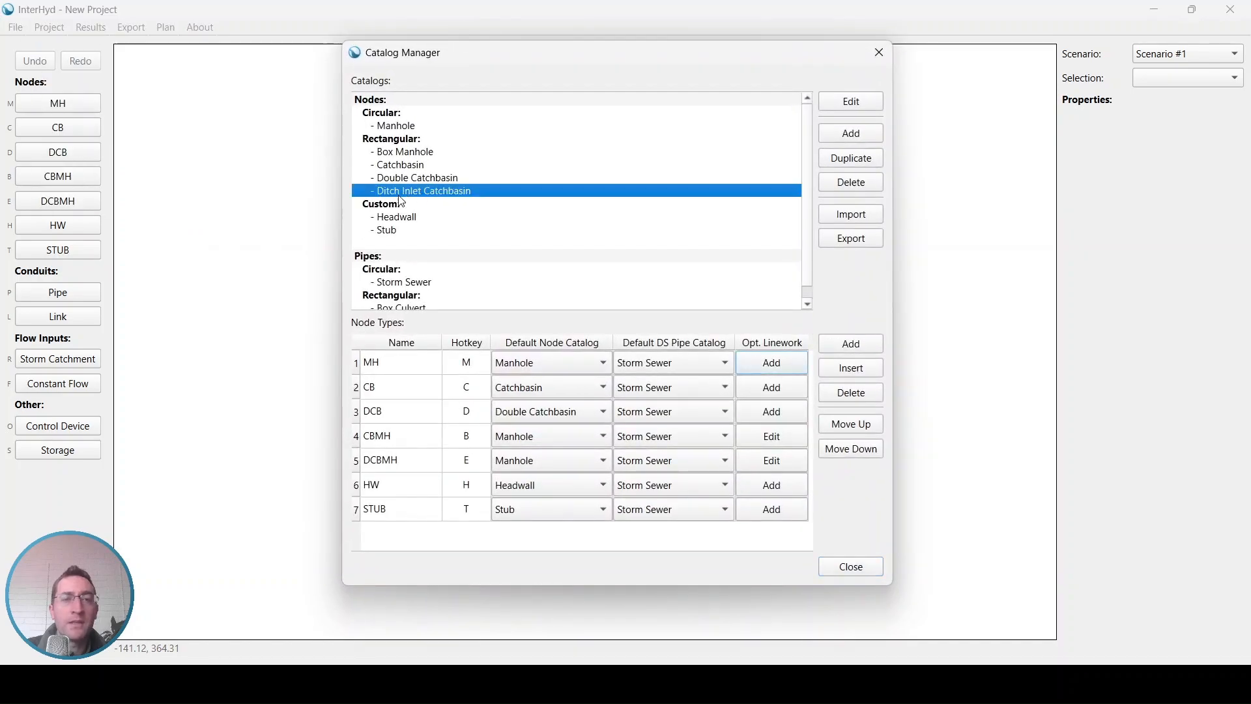
left_click(879, 52)
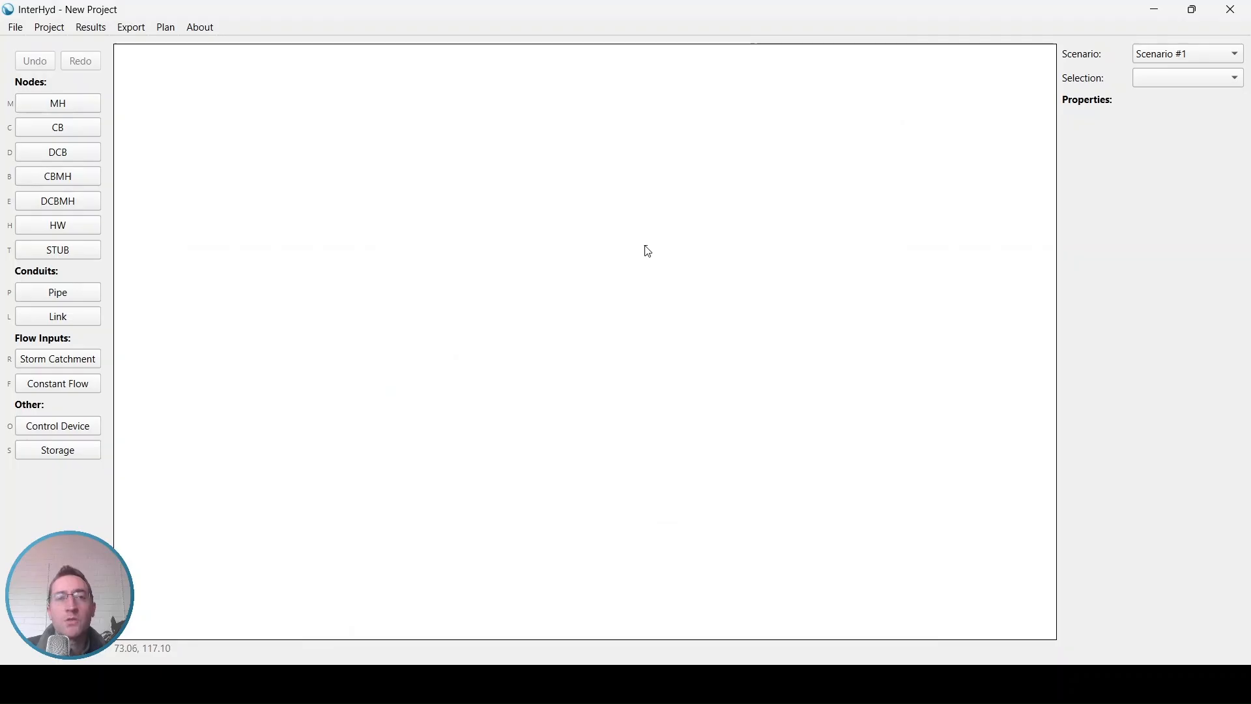